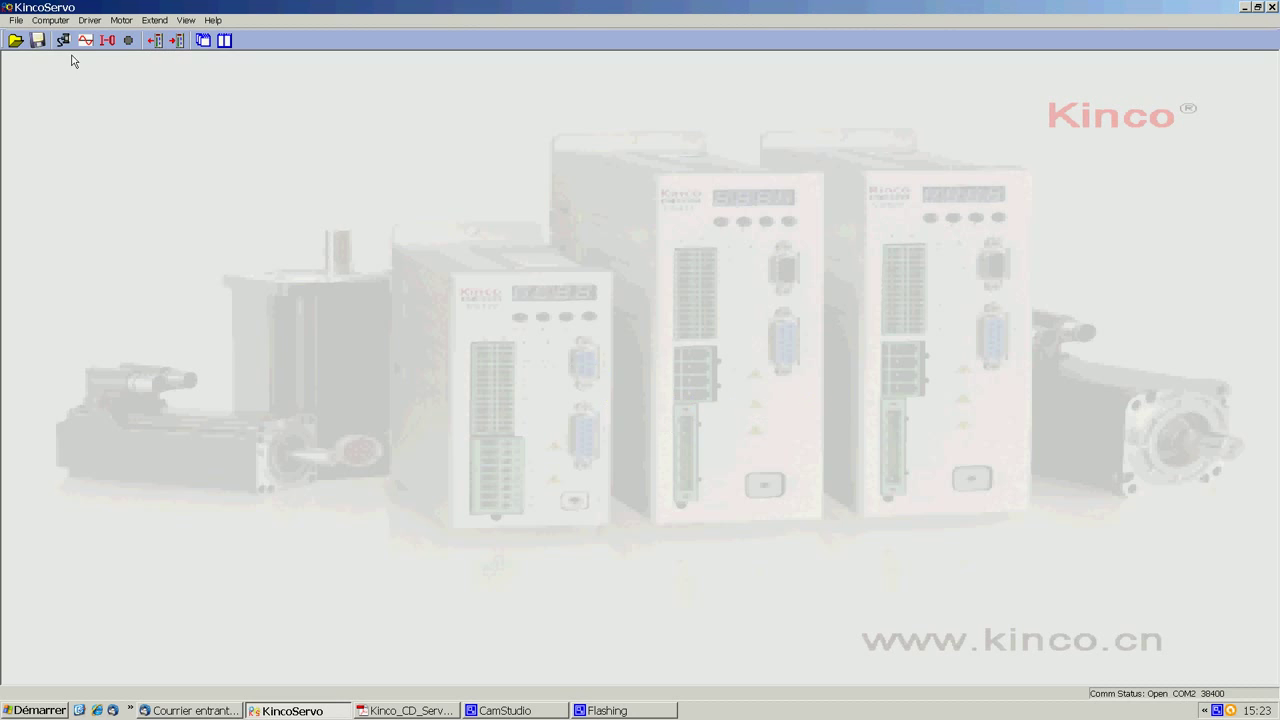
Load JD-export.cdo into the driver configuration reader, read the parameter values from the drive, and close the reader.
{"action": "left_click", "coordinate": [154, 45]}
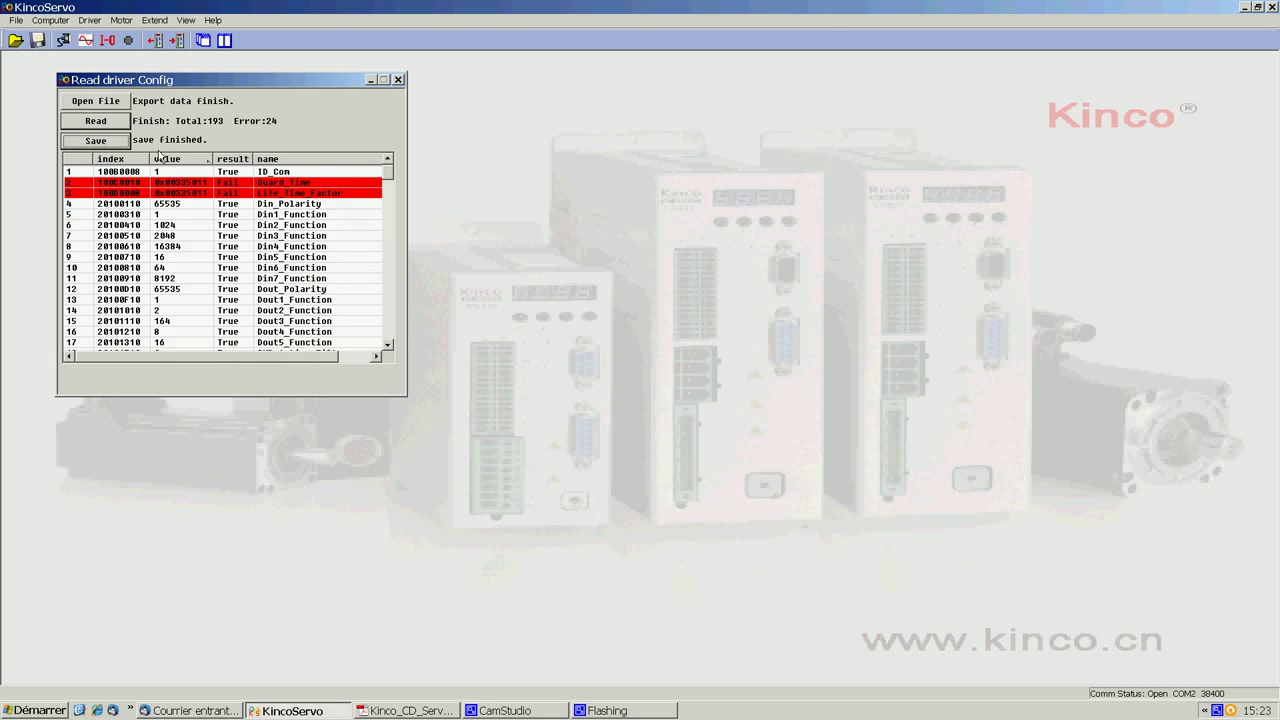
{"action": "left_click", "coordinate": [116, 102]}
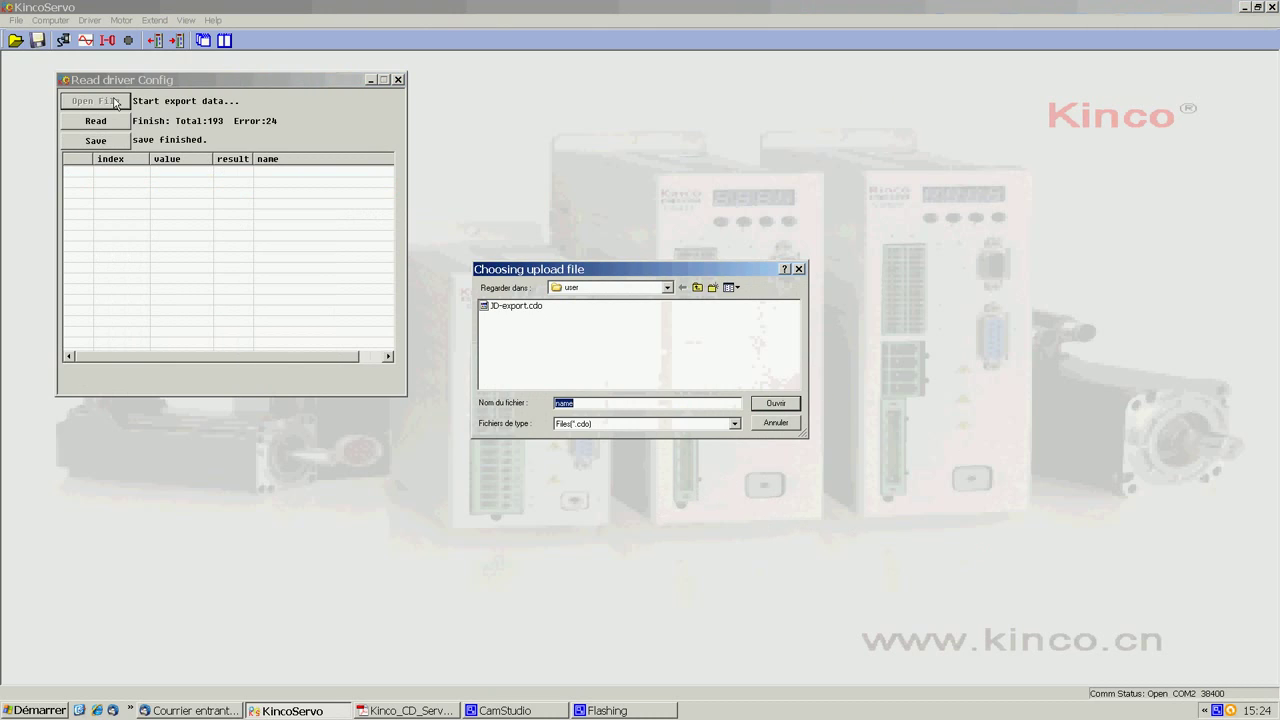
{"action": "left_click", "coordinate": [510, 308]}
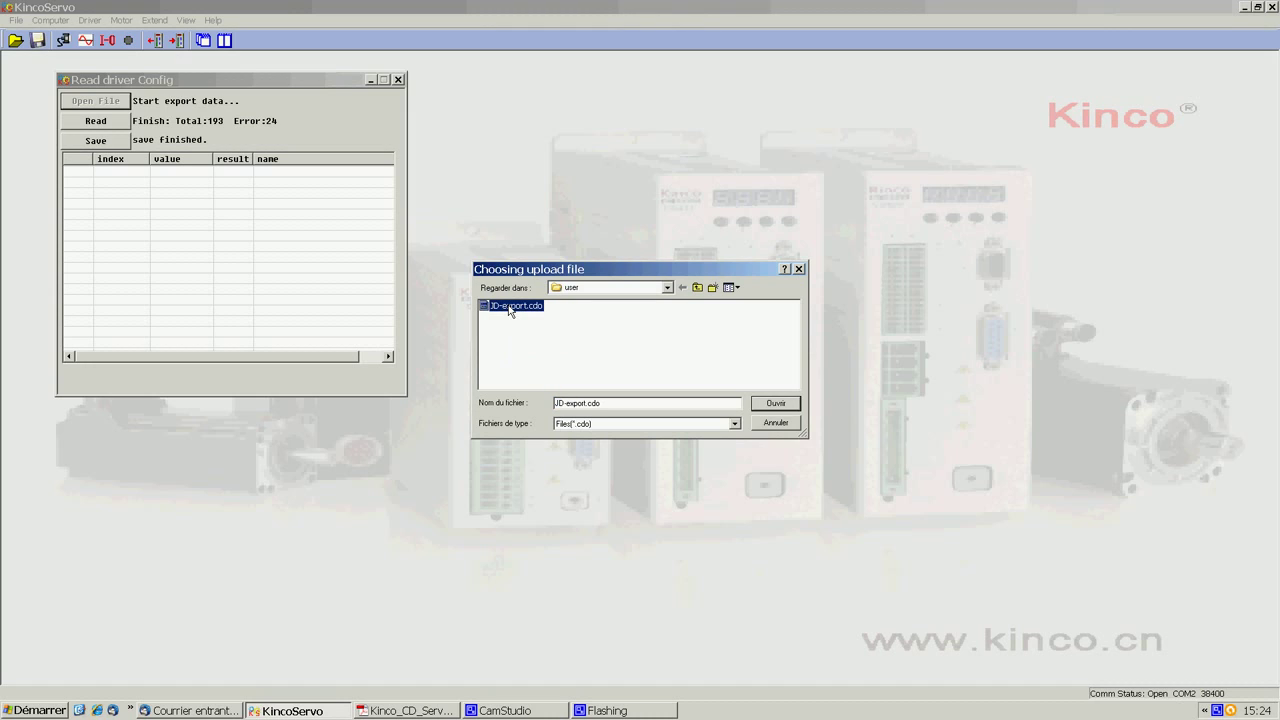
{"action": "left_click", "coordinate": [785, 402]}
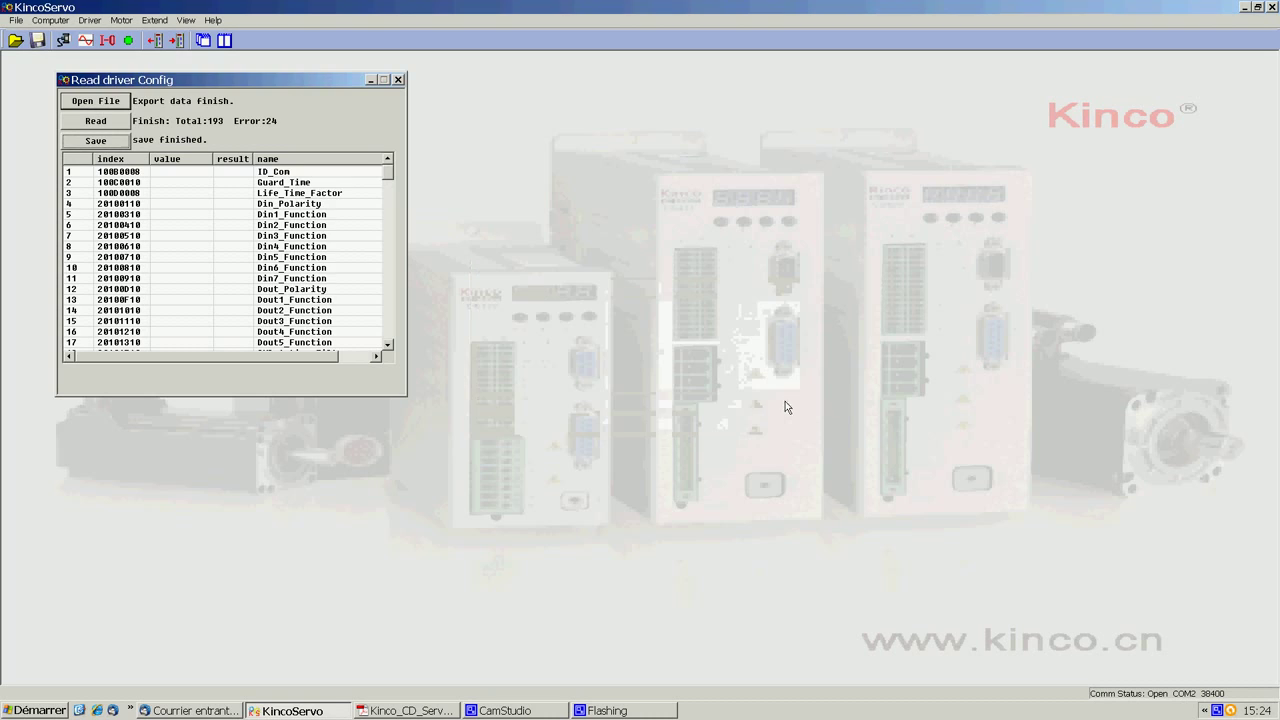
{"action": "left_click", "coordinate": [100, 122]}
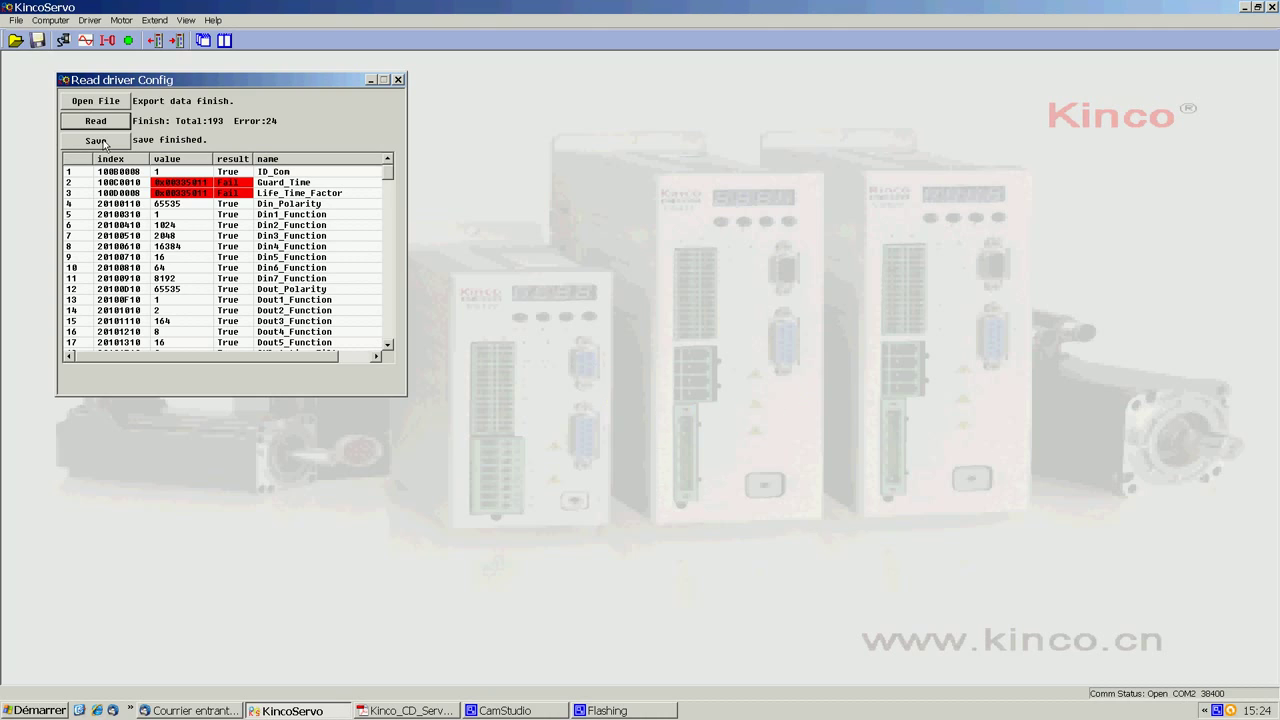
{"action": "left_click", "coordinate": [398, 80]}
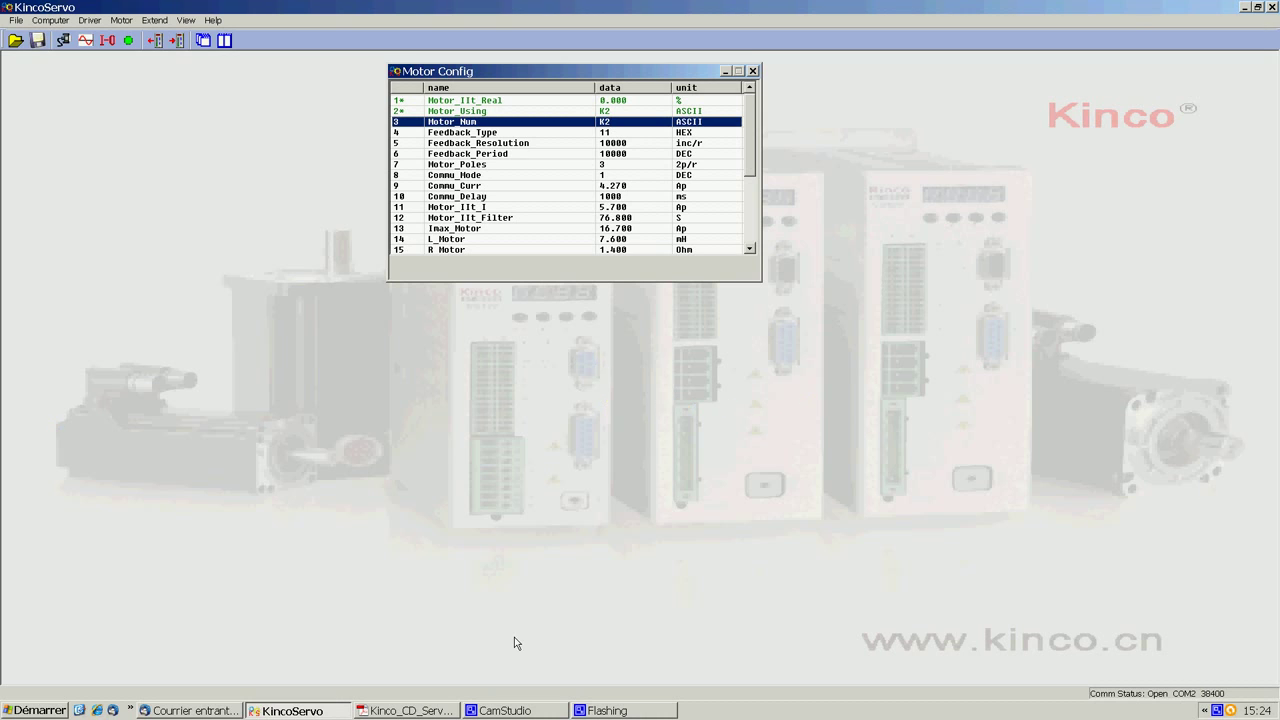
Switch to Adobe Reader to consult the motor model selection table in the servo manual, then close the manual and the Motor Config window.
{"action": "left_click", "coordinate": [440, 711]}
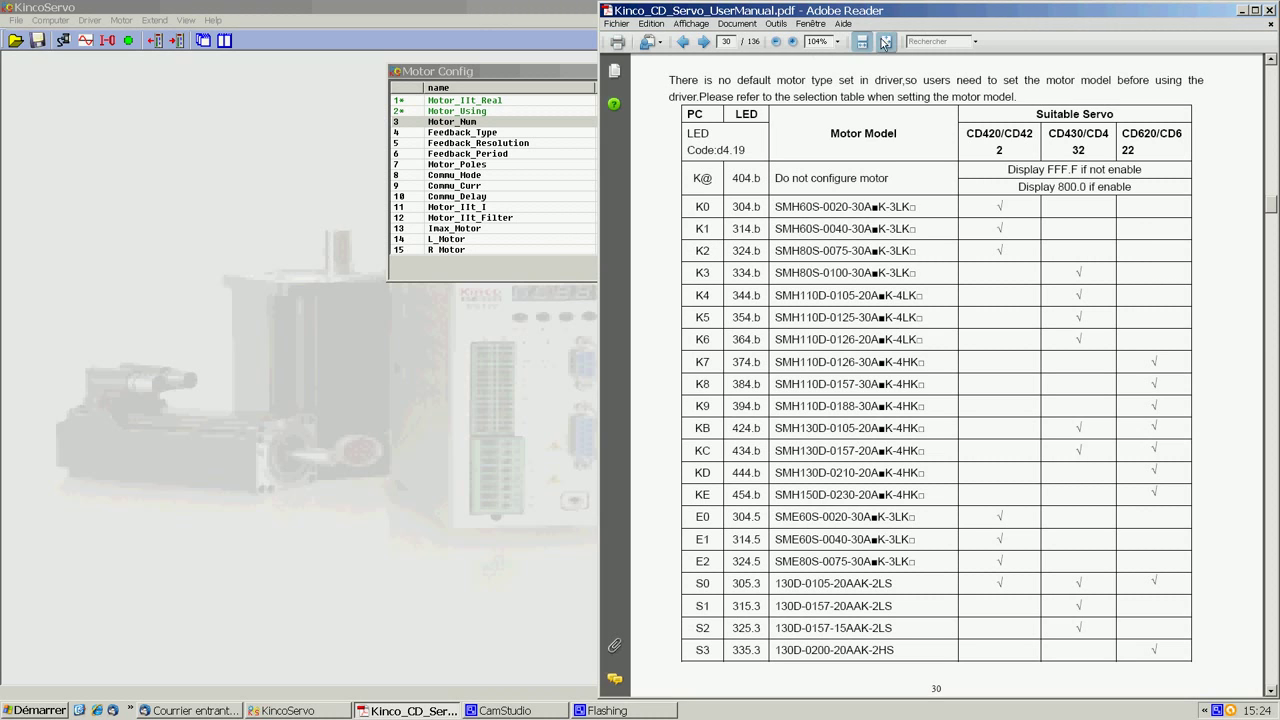
{"action": "left_click_drag", "start_coordinate": [932, 14], "coordinate": [1080, 27]}
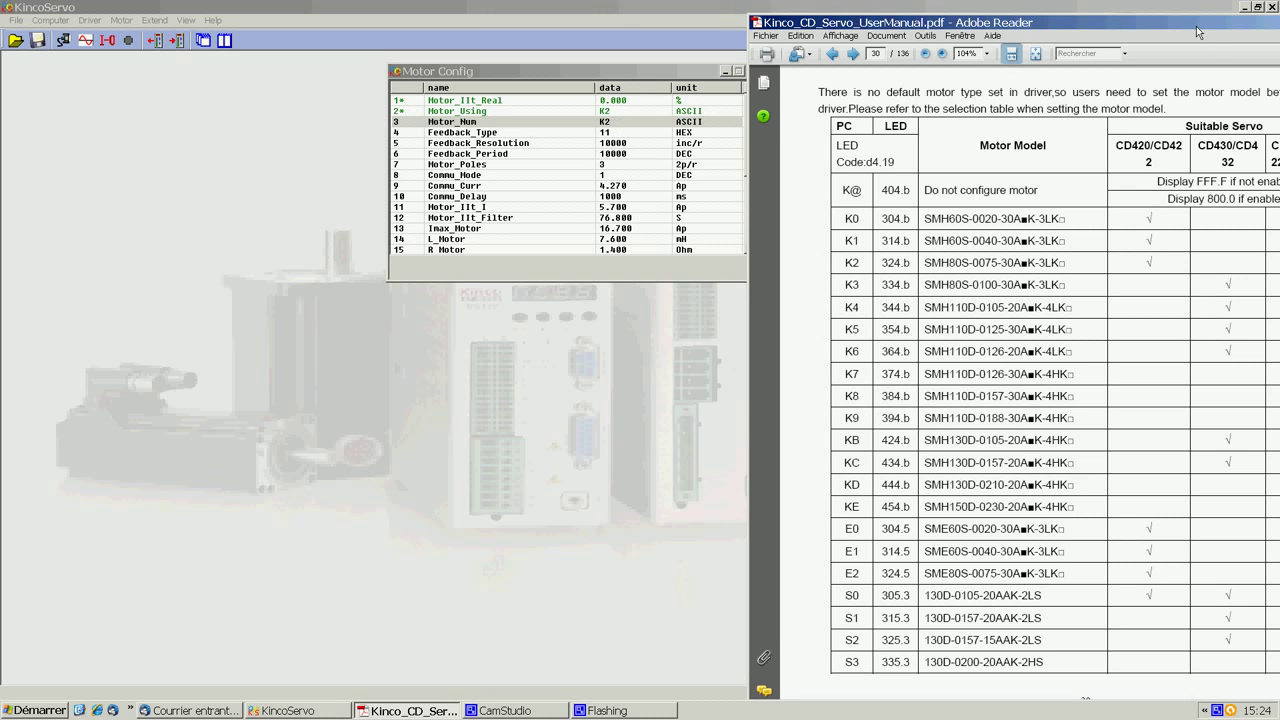
{"action": "left_click_drag", "start_coordinate": [1196, 29], "coordinate": [1020, 70]}
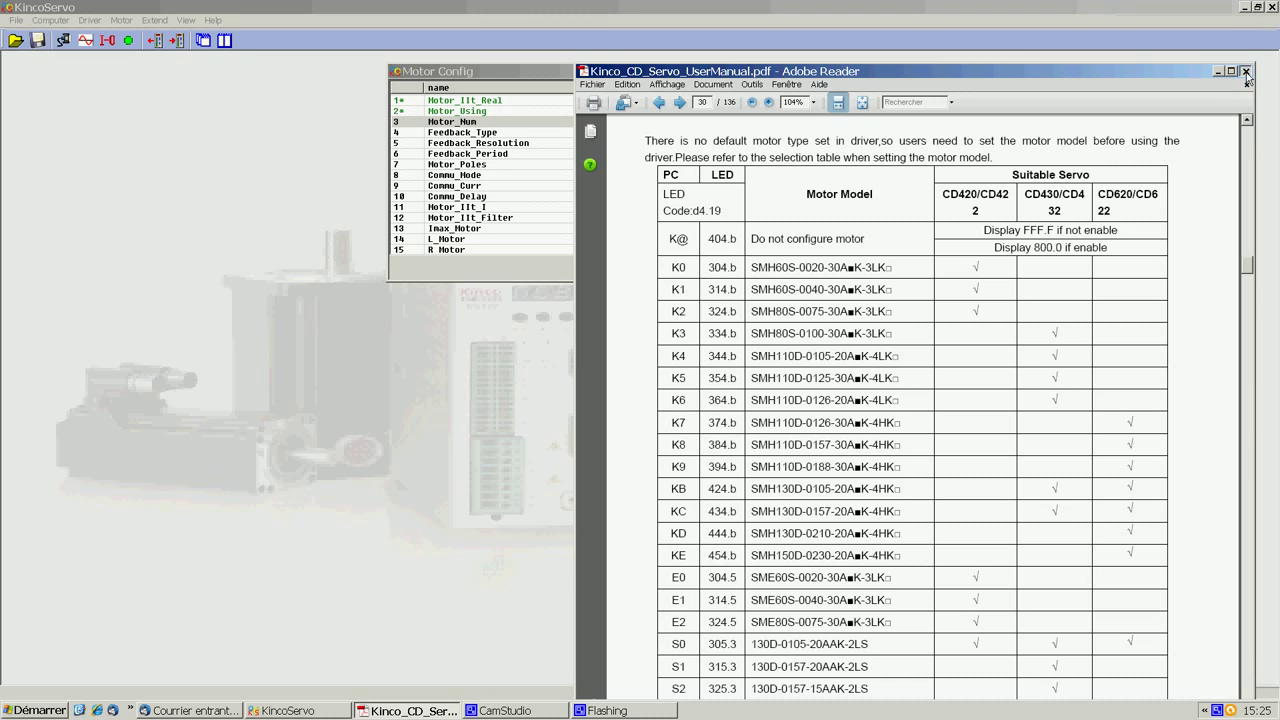
{"action": "left_click", "coordinate": [1247, 69]}
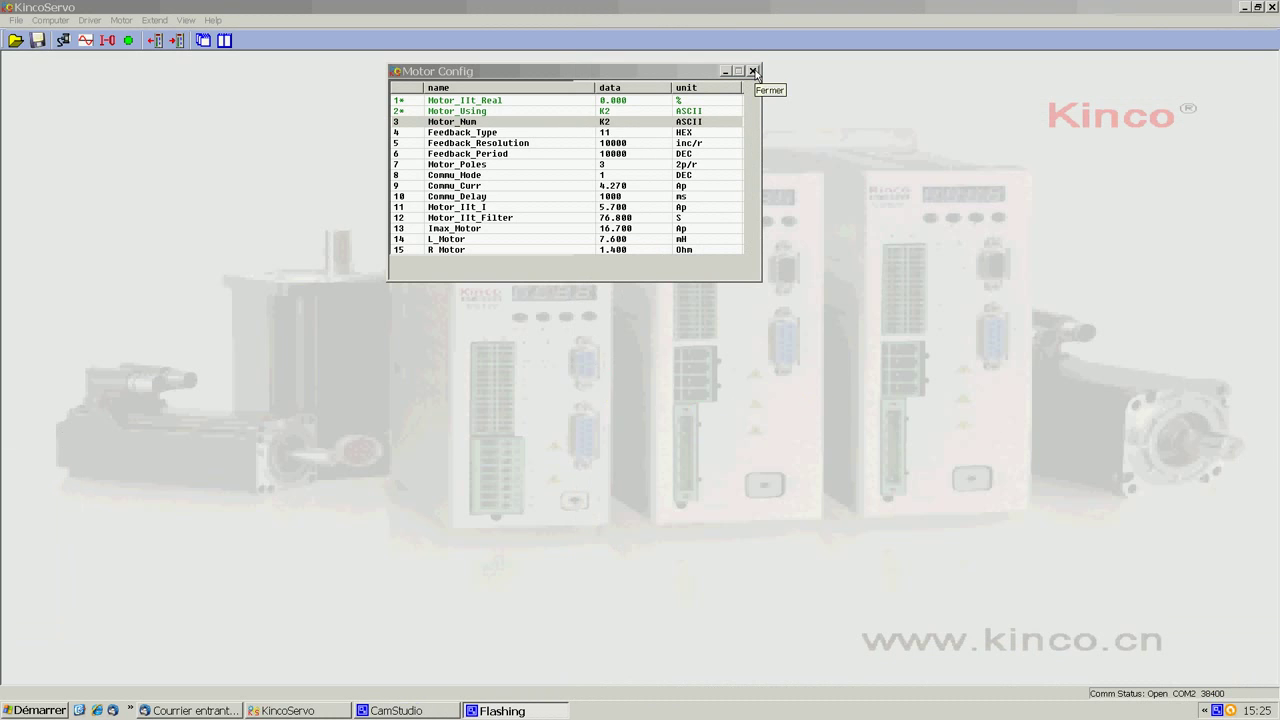
{"action": "left_click", "coordinate": [753, 71]}
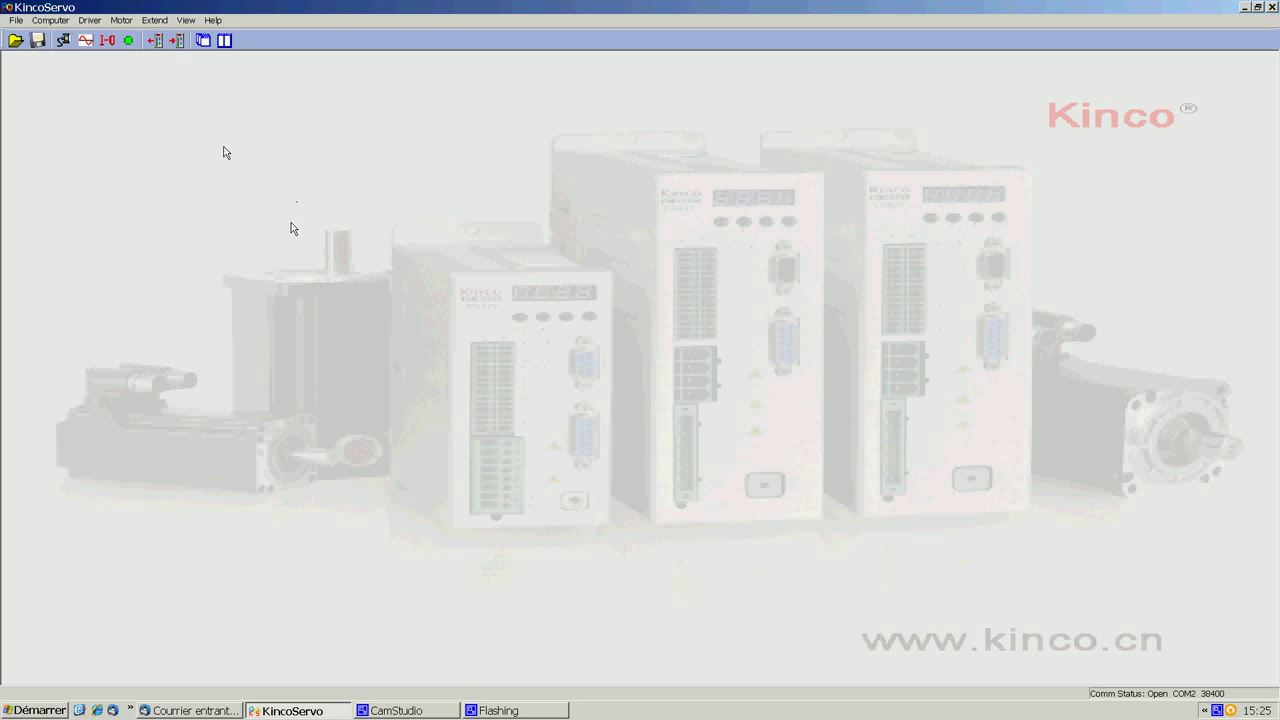
Open the driver's Basic Operate and I/O Port windows and place them side by side.
{"action": "left_click", "coordinate": [87, 20]}
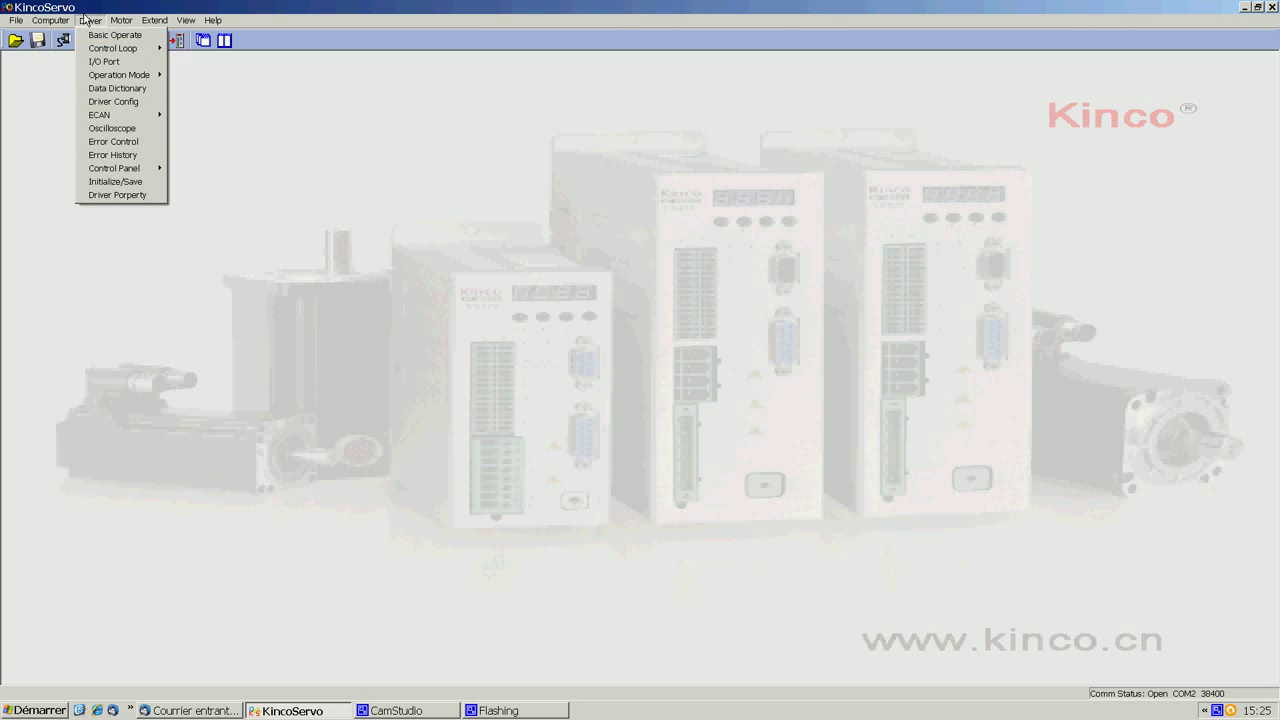
{"action": "left_click", "coordinate": [101, 37]}
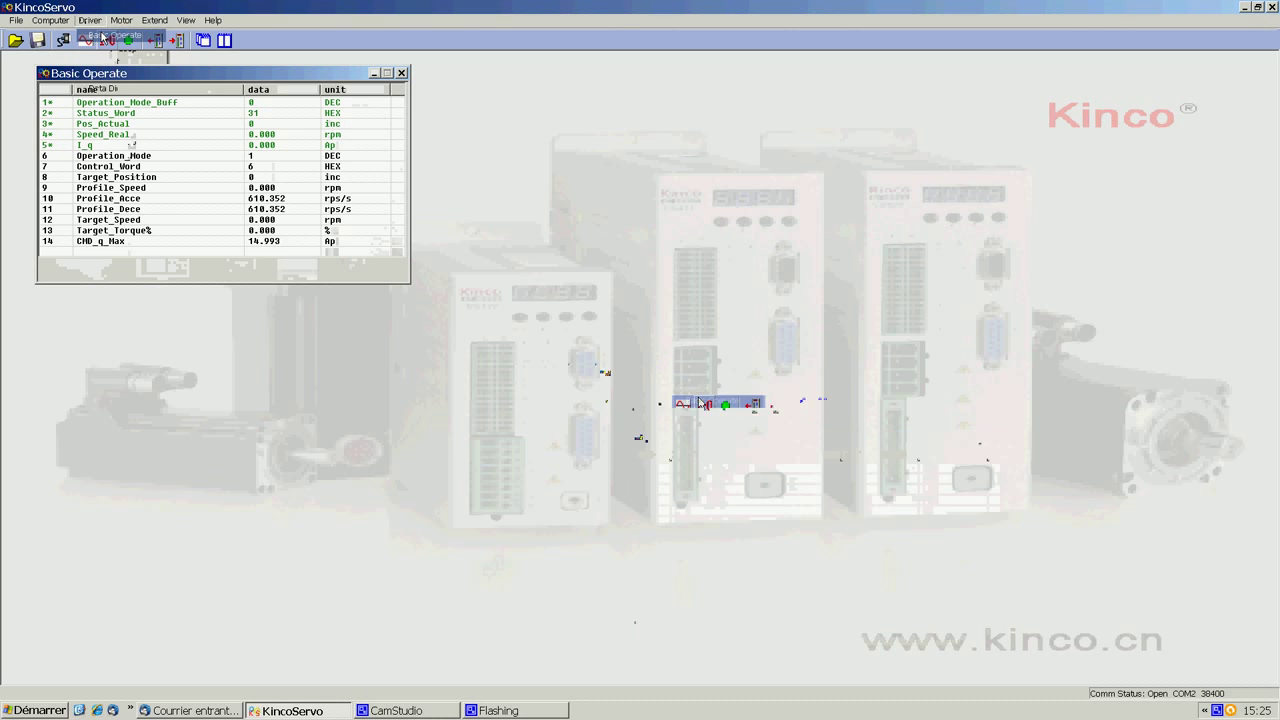
{"action": "left_click_drag", "start_coordinate": [233, 77], "coordinate": [1068, 65]}
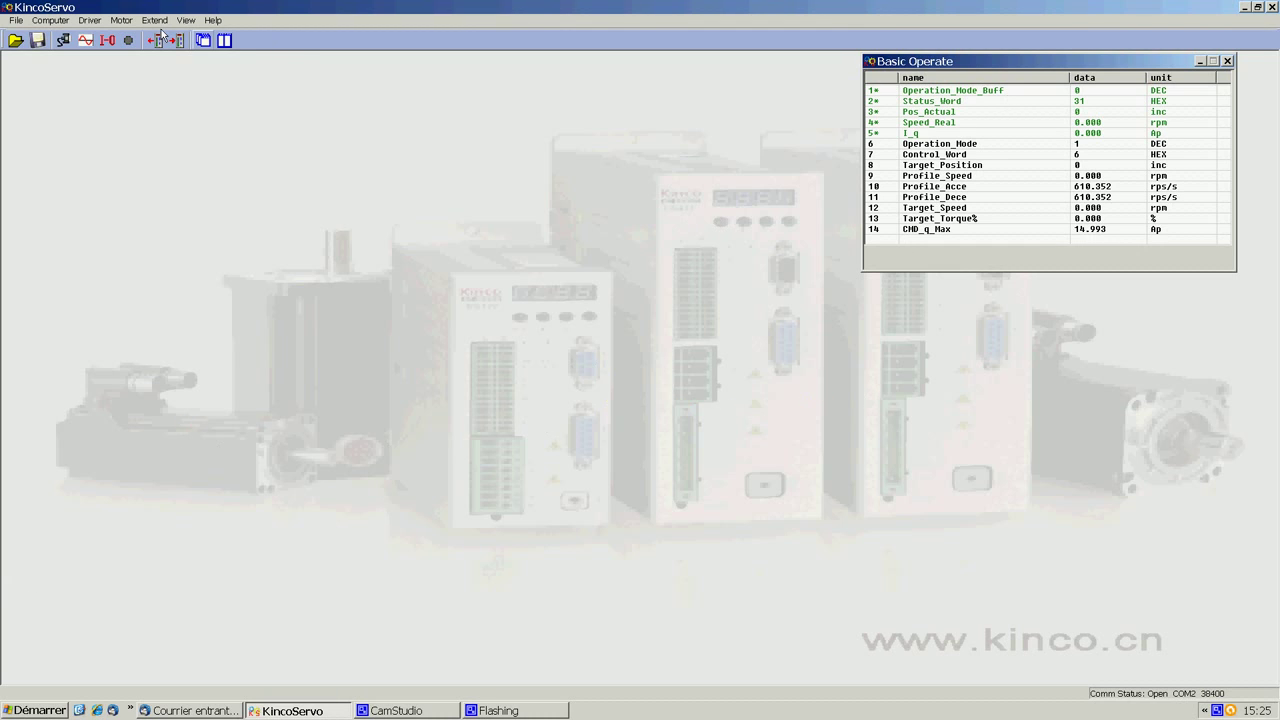
{"action": "left_click", "coordinate": [89, 20]}
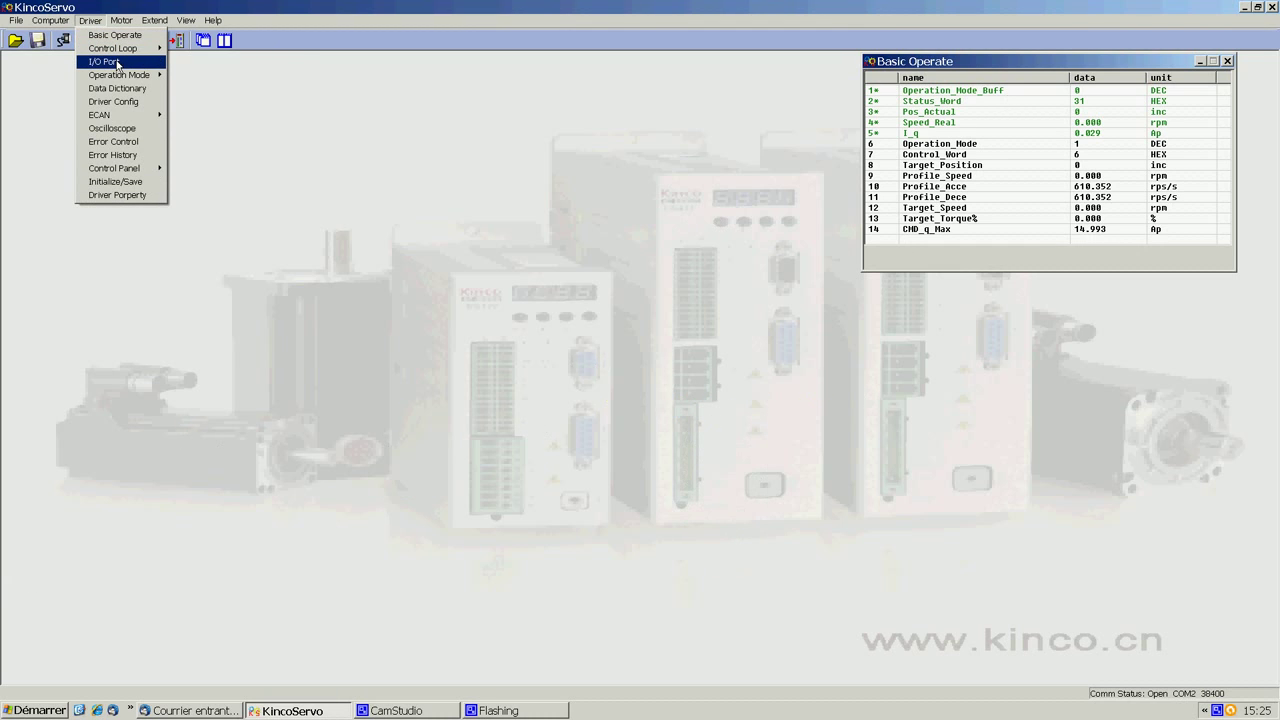
{"action": "left_click", "coordinate": [104, 62]}
{"action": "left_click_drag", "start_coordinate": [229, 68], "coordinate": [749, 66]}
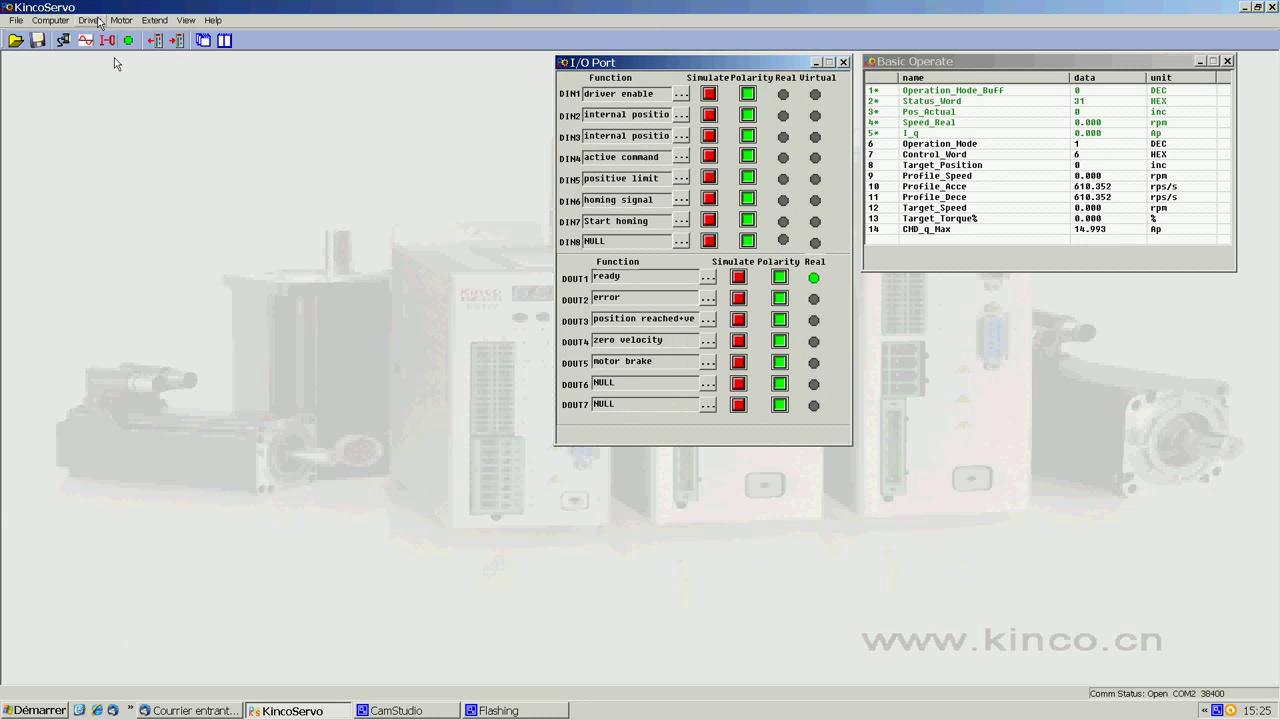
Look over the available operation modes, then view the Data Dictionary and close it.
{"action": "left_click", "coordinate": [96, 22]}
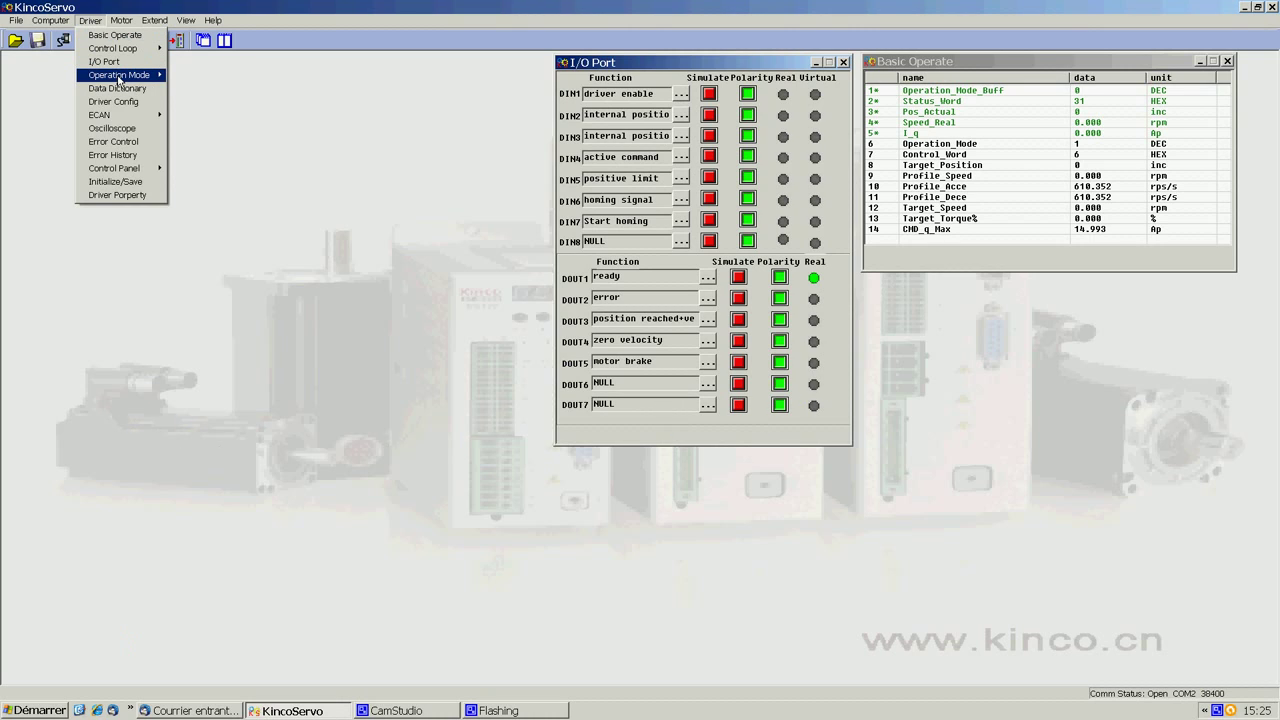
{"action": "mouse_move", "coordinate": [119, 80]}
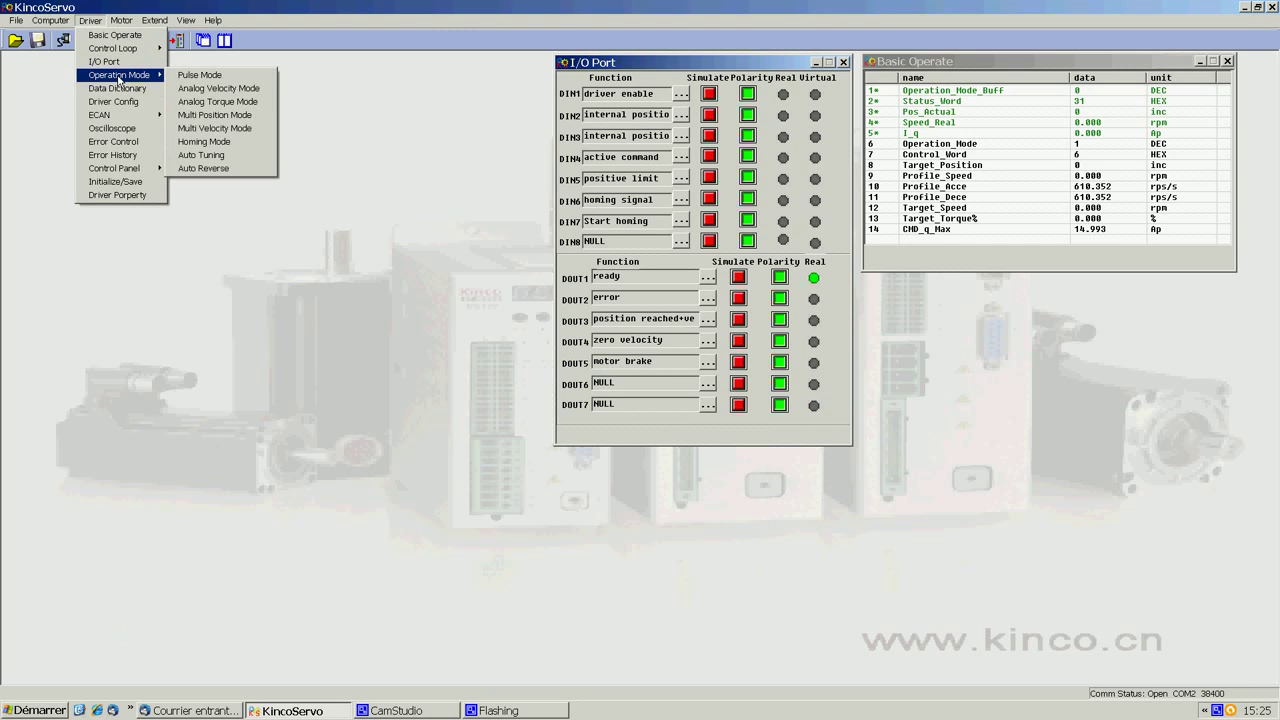
{"action": "left_click", "coordinate": [118, 88]}
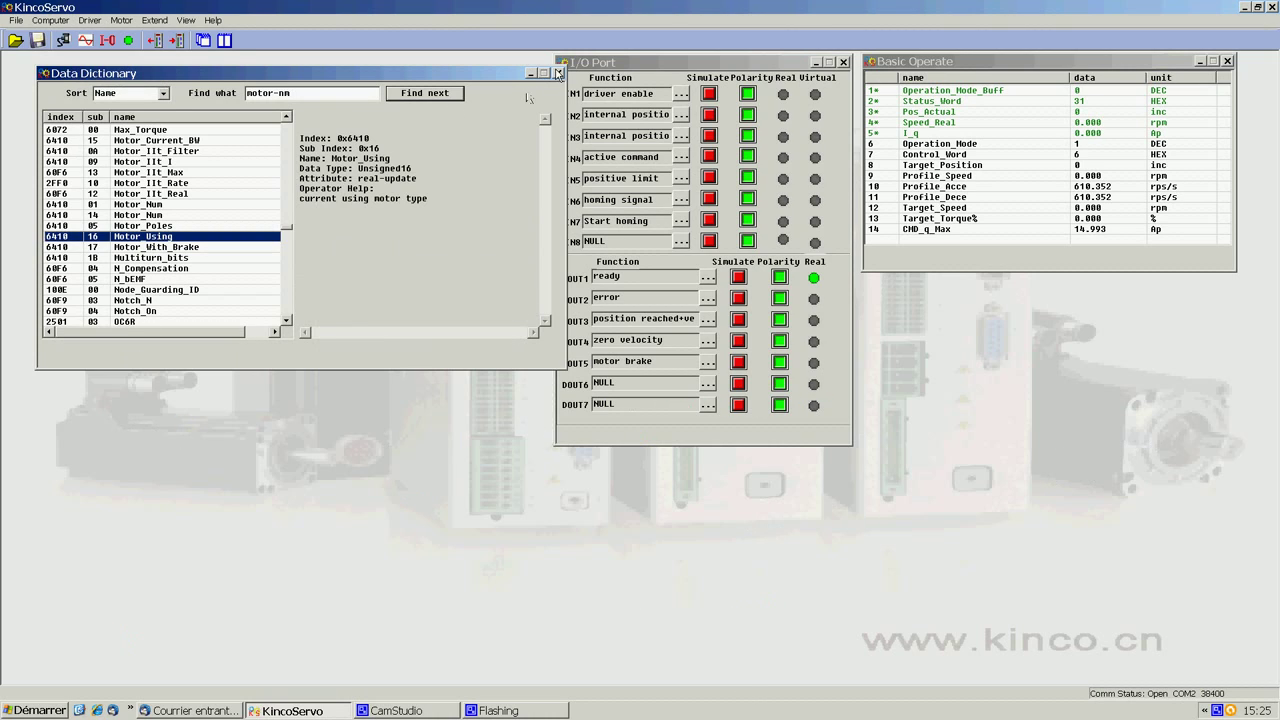
{"action": "left_click", "coordinate": [558, 73]}
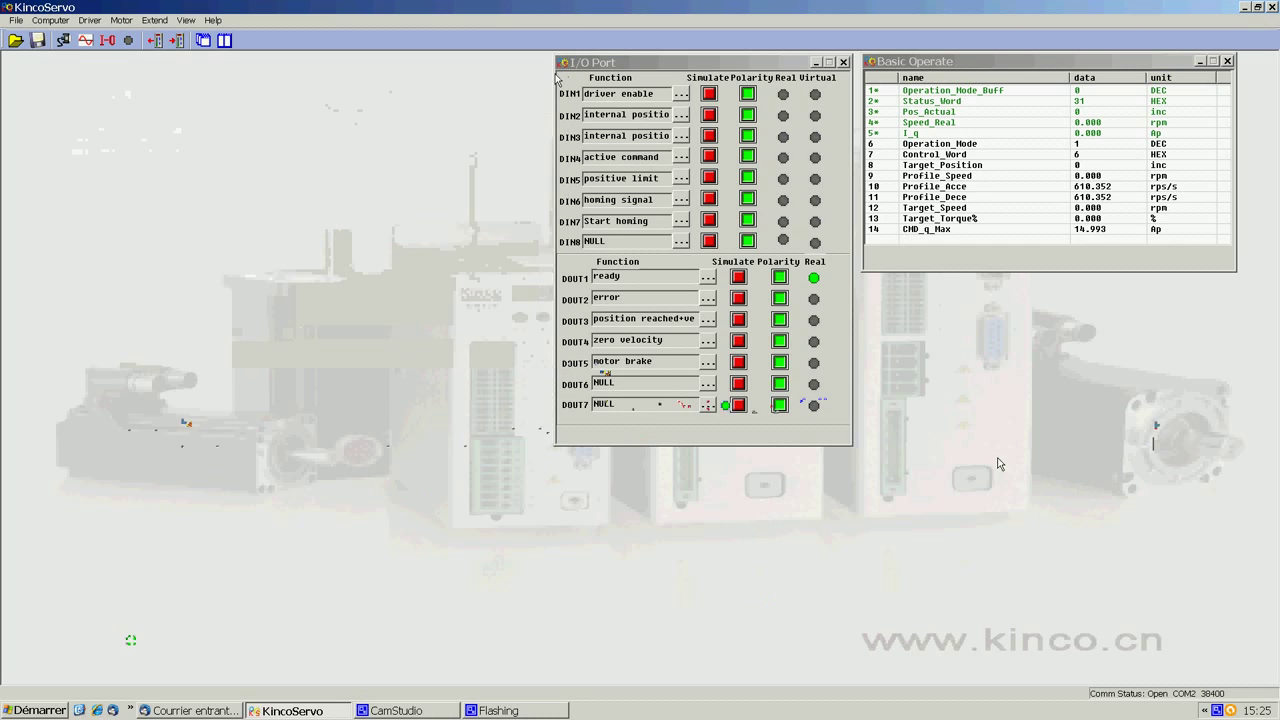
Open the driver's Oscilloscope to view its channel and trigger settings, then close it.
{"action": "left_click", "coordinate": [90, 20]}
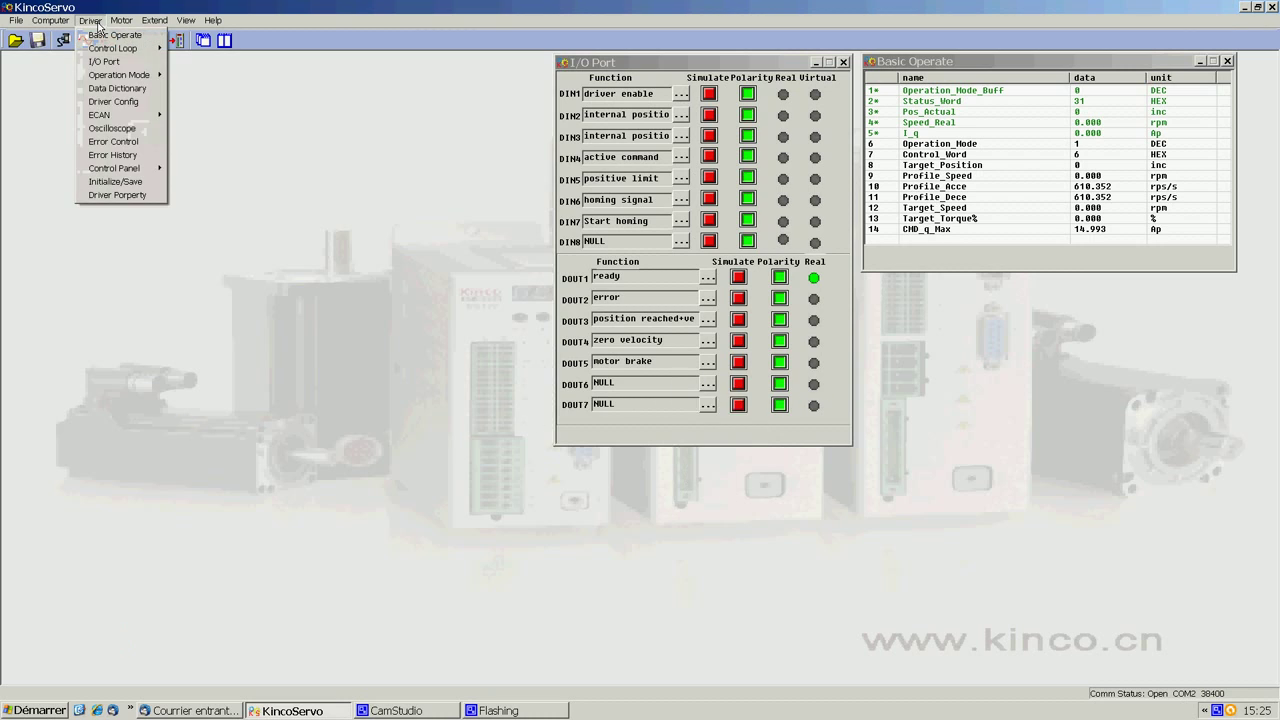
{"action": "left_click", "coordinate": [101, 128]}
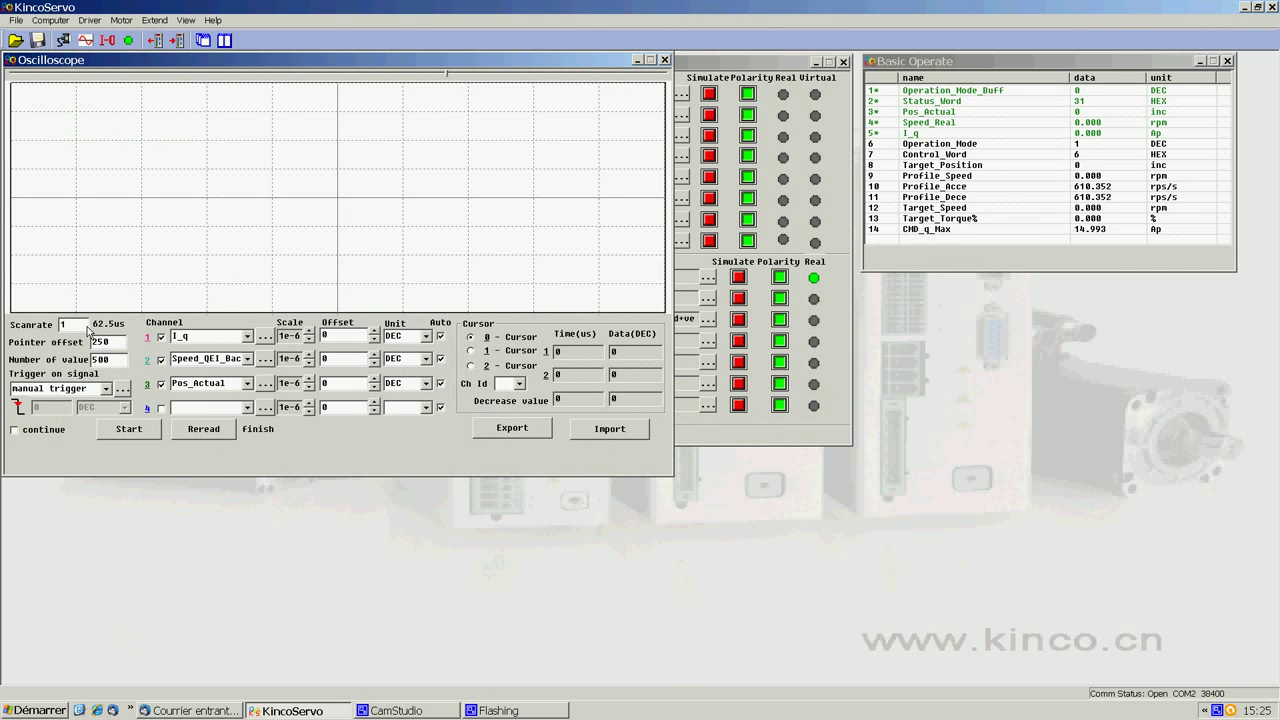
{"action": "left_click", "coordinate": [665, 60]}
View the motor parameters in control panel group F004, including the Motor_Using entry, and close the window.
{"action": "left_click", "coordinate": [90, 20]}
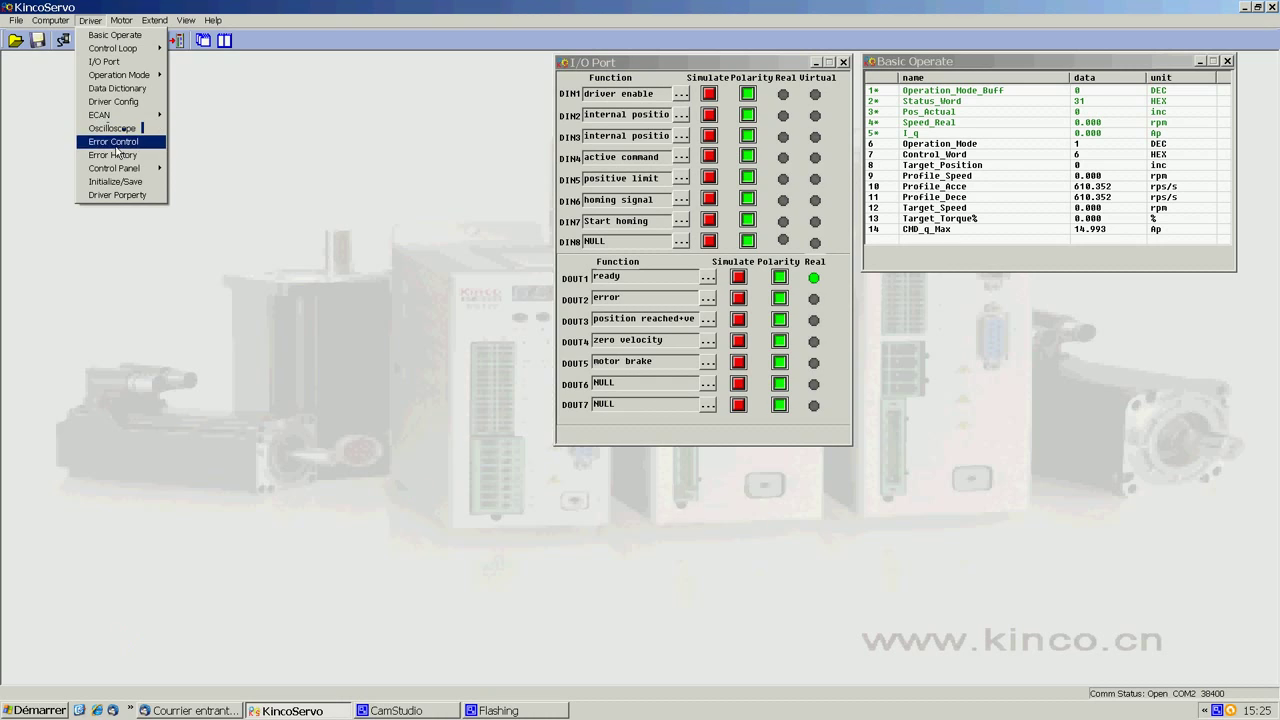
{"action": "mouse_move", "coordinate": [120, 170]}
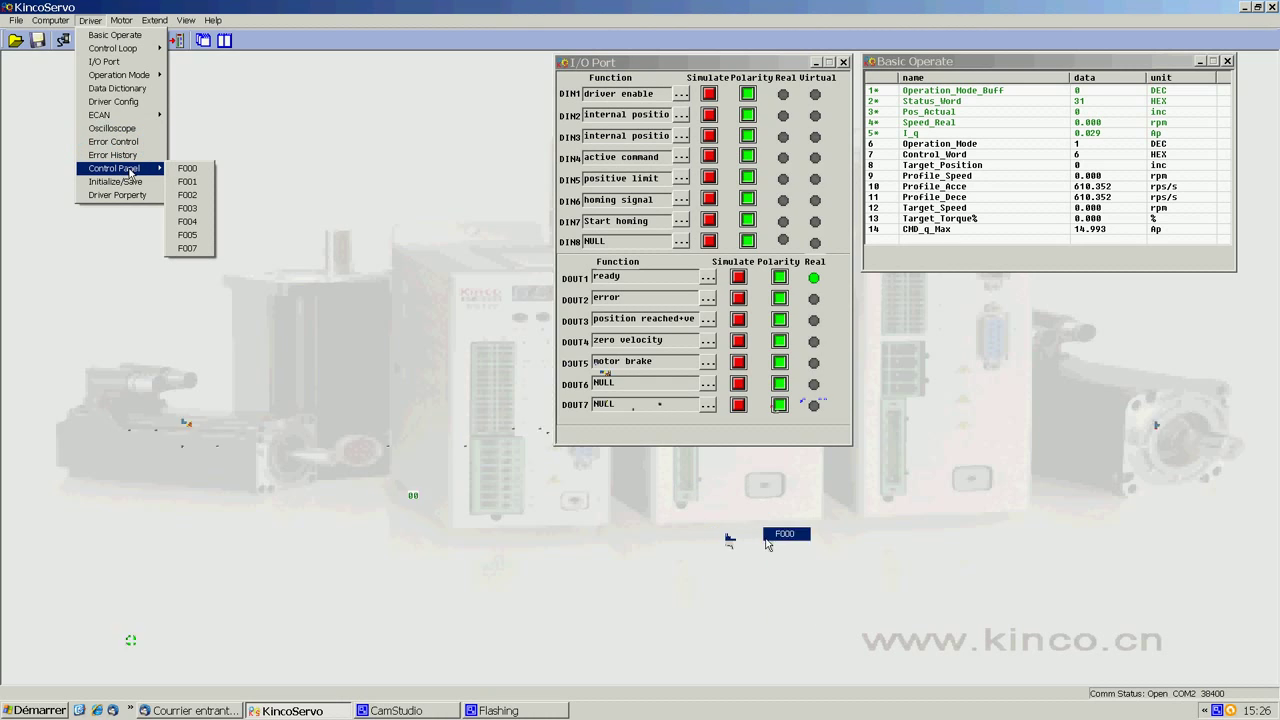
{"action": "left_click", "coordinate": [194, 223]}
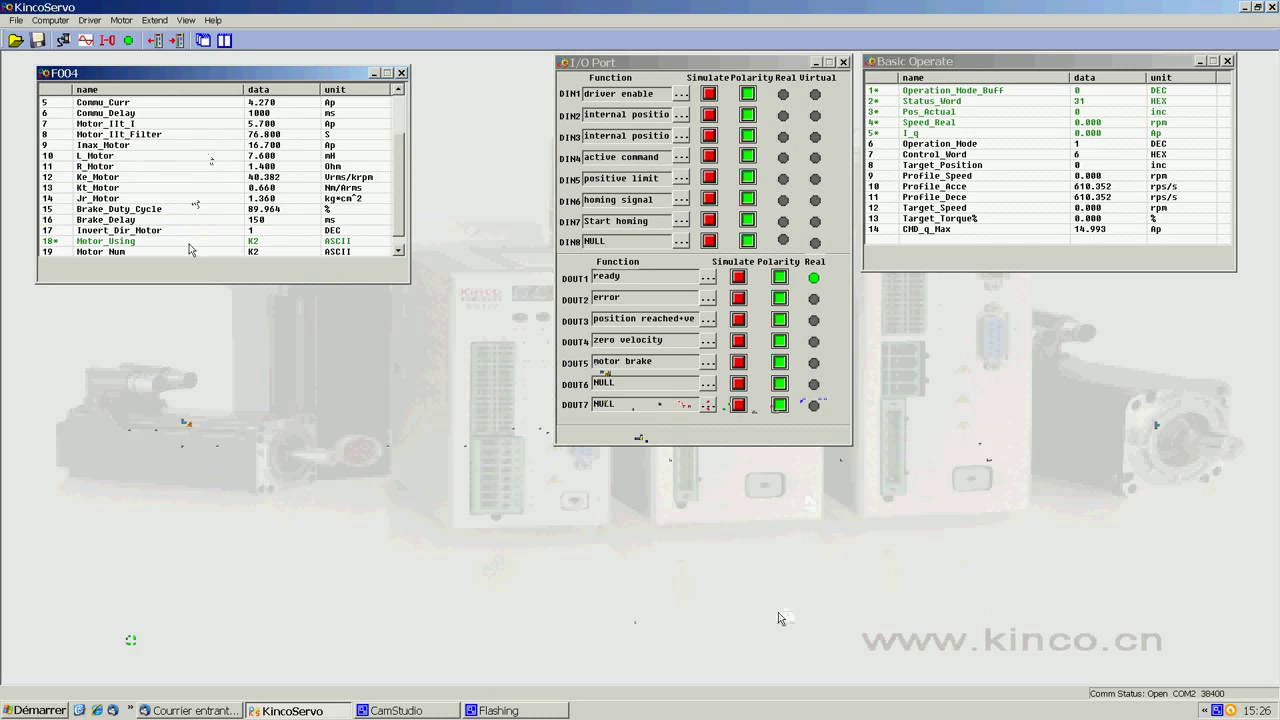
{"action": "left_click", "coordinate": [252, 242]}
{"action": "left_click", "coordinate": [401, 73]}
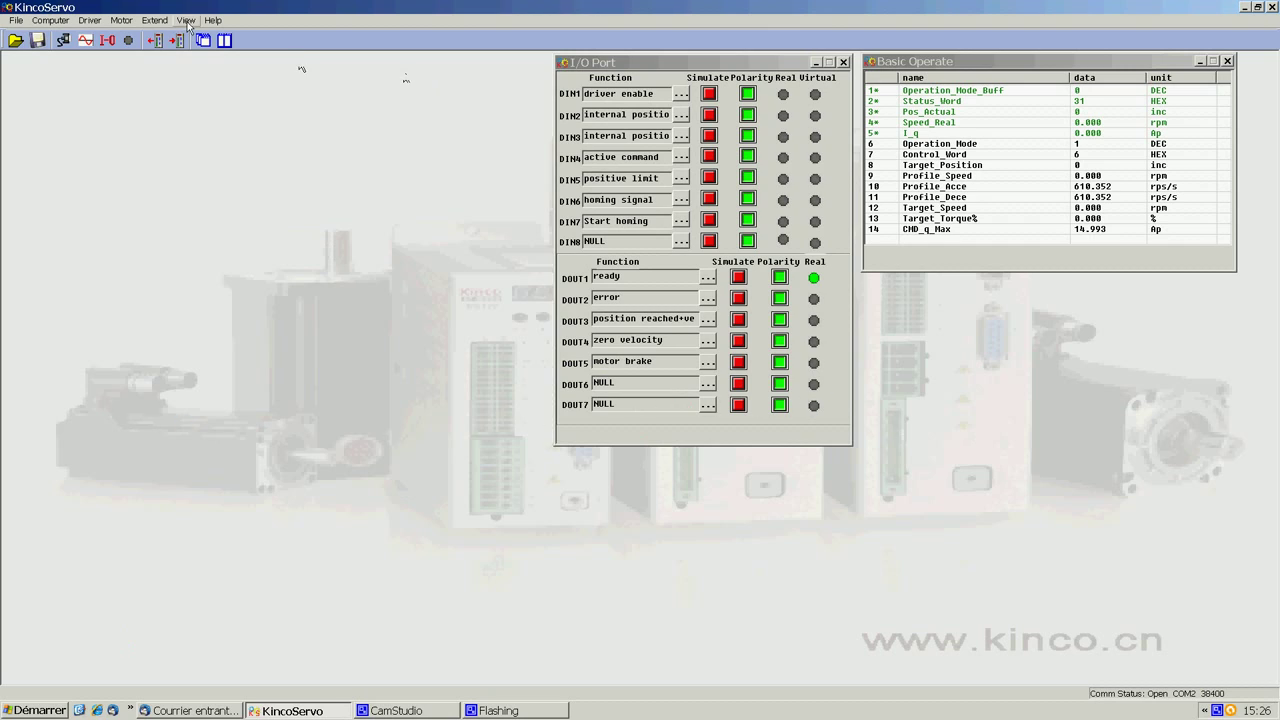
Examine the digital input and output function parameters in control panel group F003, then close the list.
{"action": "left_click", "coordinate": [89, 20]}
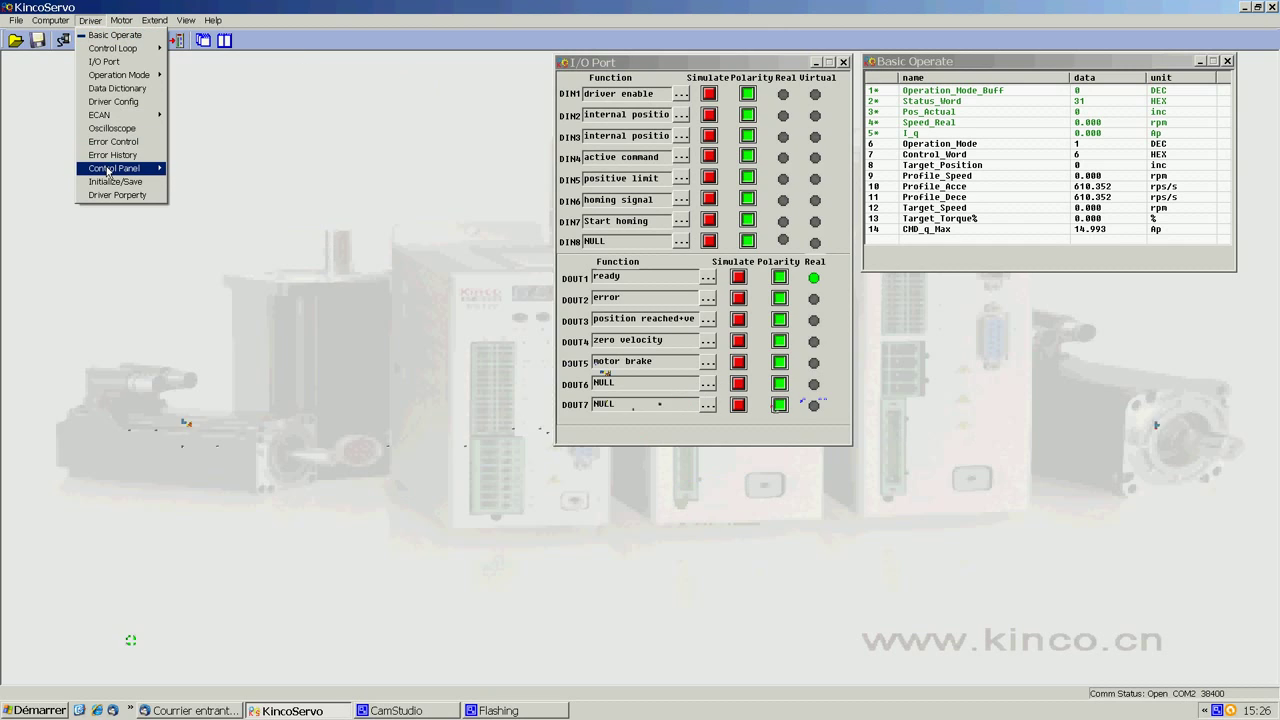
{"action": "left_click", "coordinate": [186, 208]}
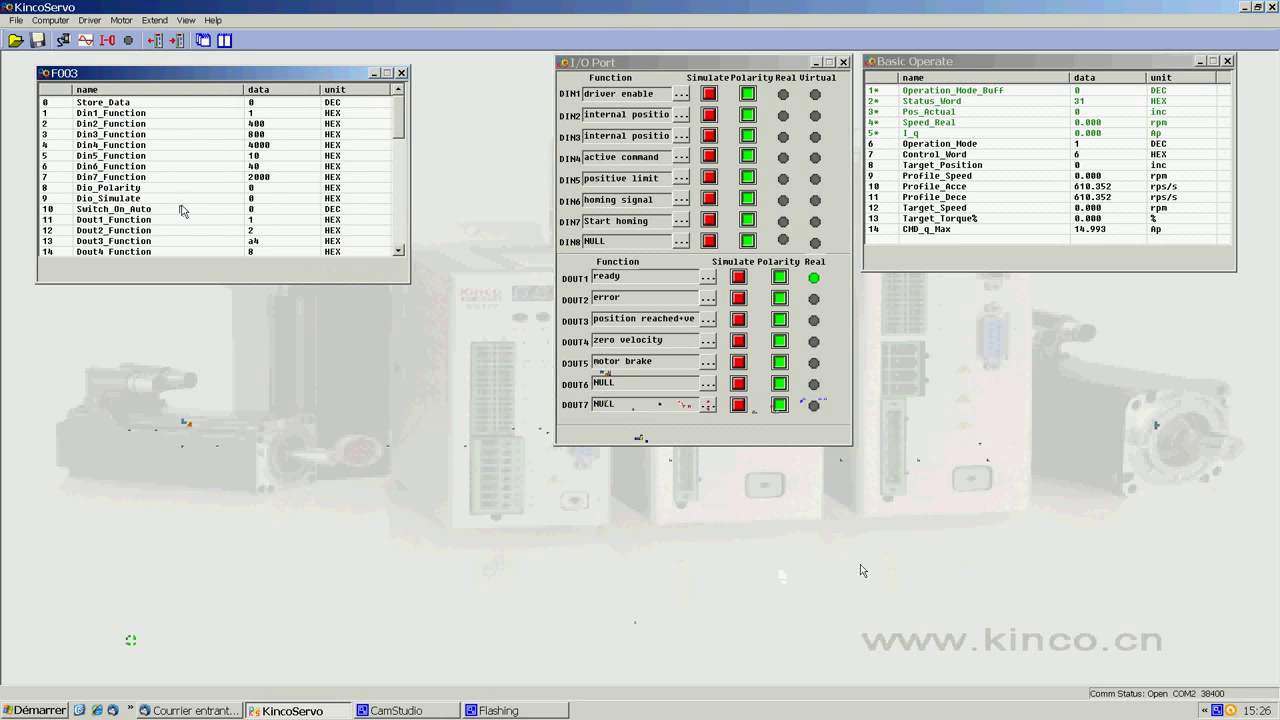
{"action": "left_click_drag", "start_coordinate": [397, 126], "coordinate": [397, 154]}
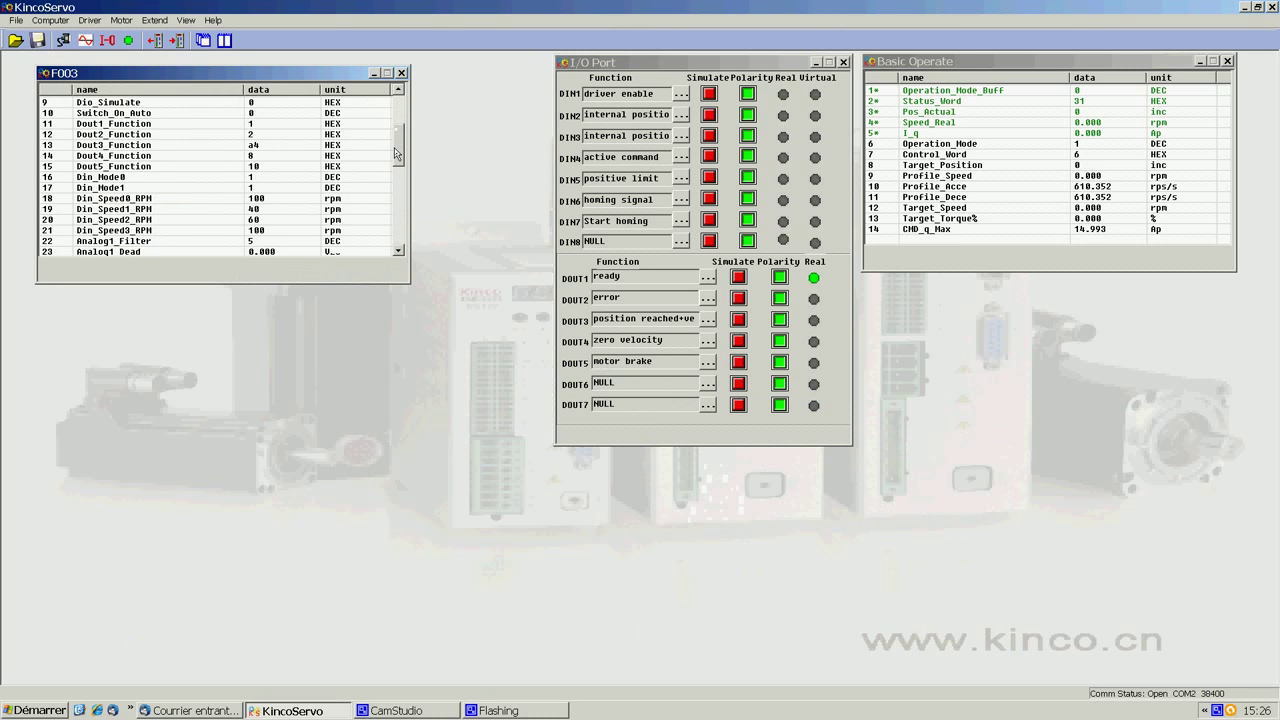
{"action": "left_click", "coordinate": [401, 74]}
View the driver's property information, such as device name and software version, and close the window.
{"action": "left_click", "coordinate": [90, 20]}
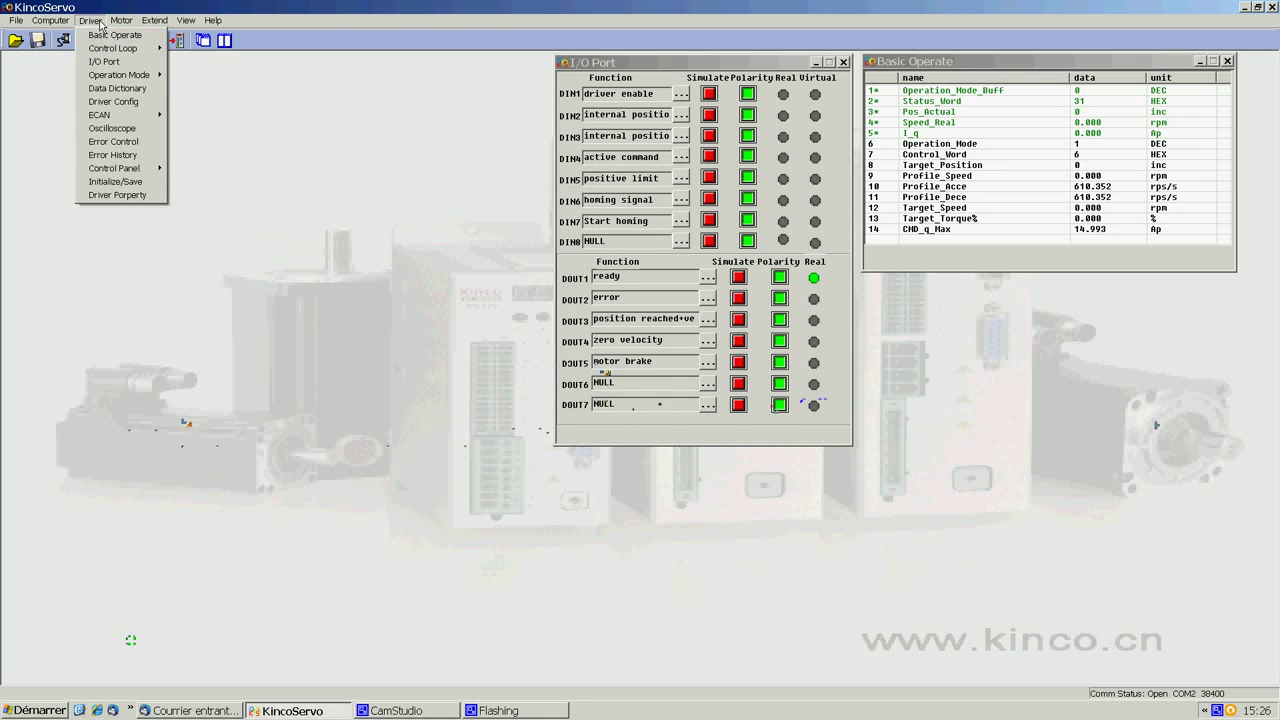
{"action": "left_click", "coordinate": [123, 195]}
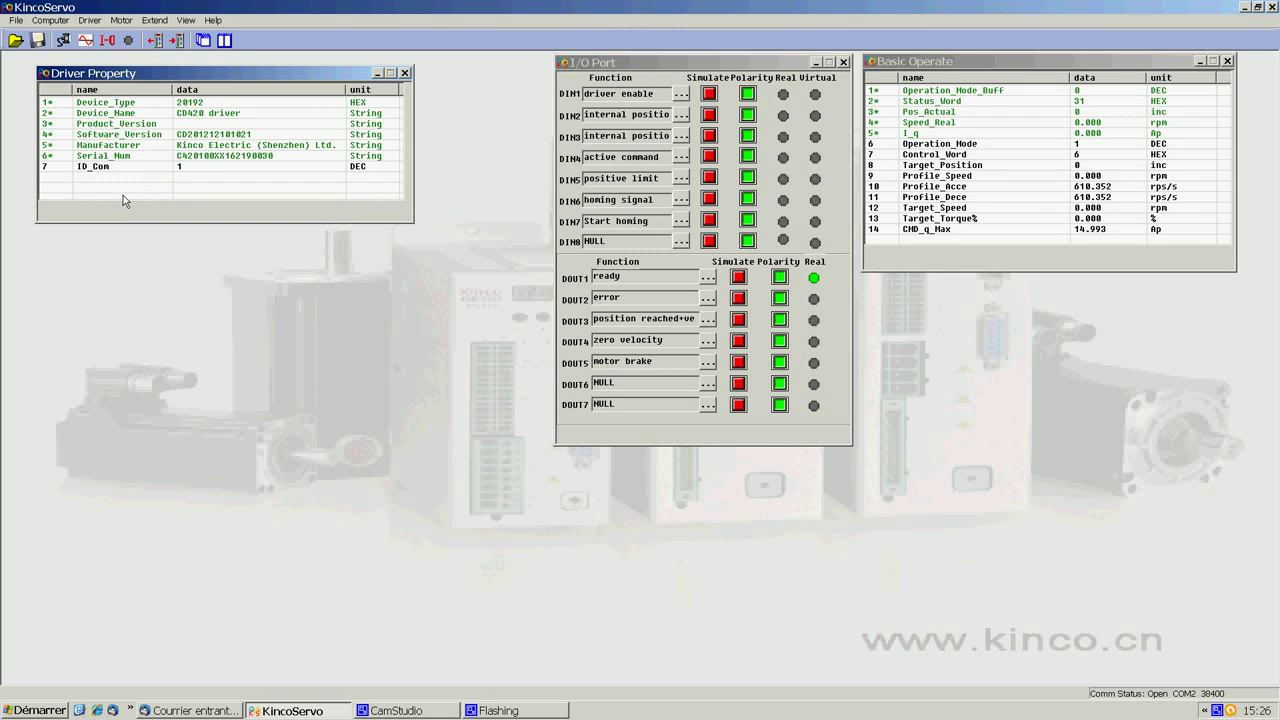
{"action": "left_click", "coordinate": [404, 73]}
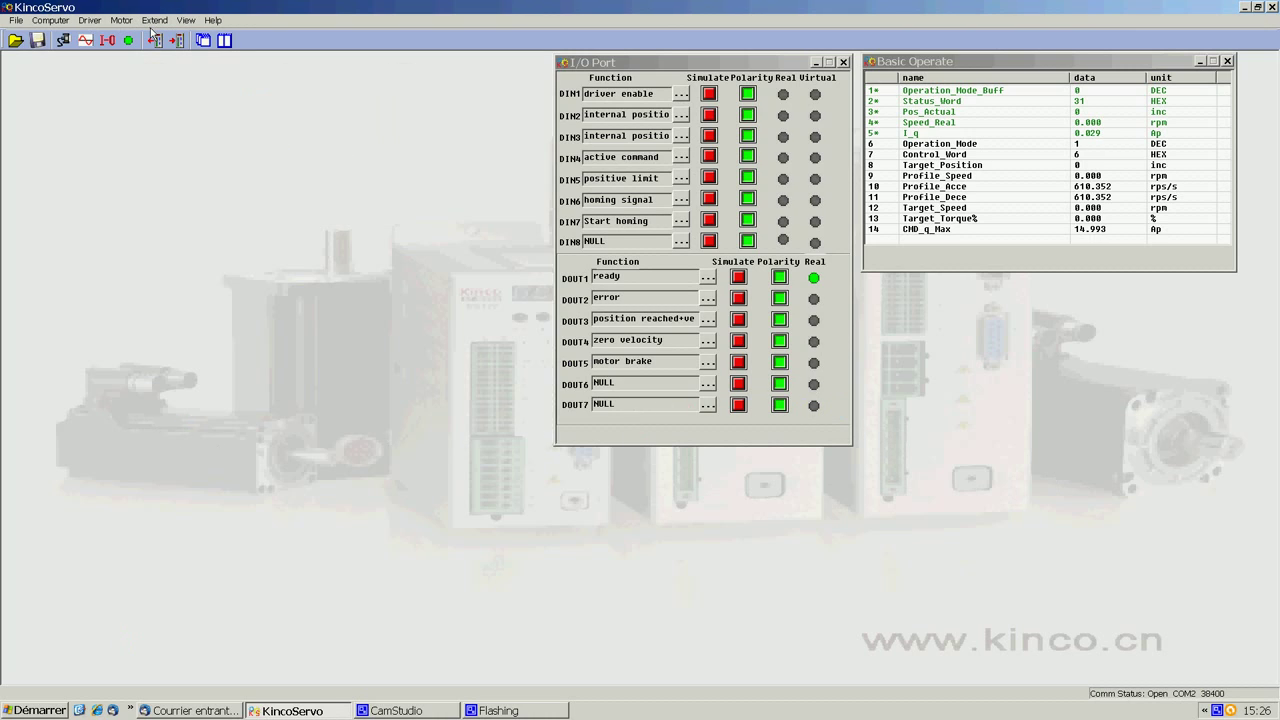
{"action": "left_click", "coordinate": [86, 21]}
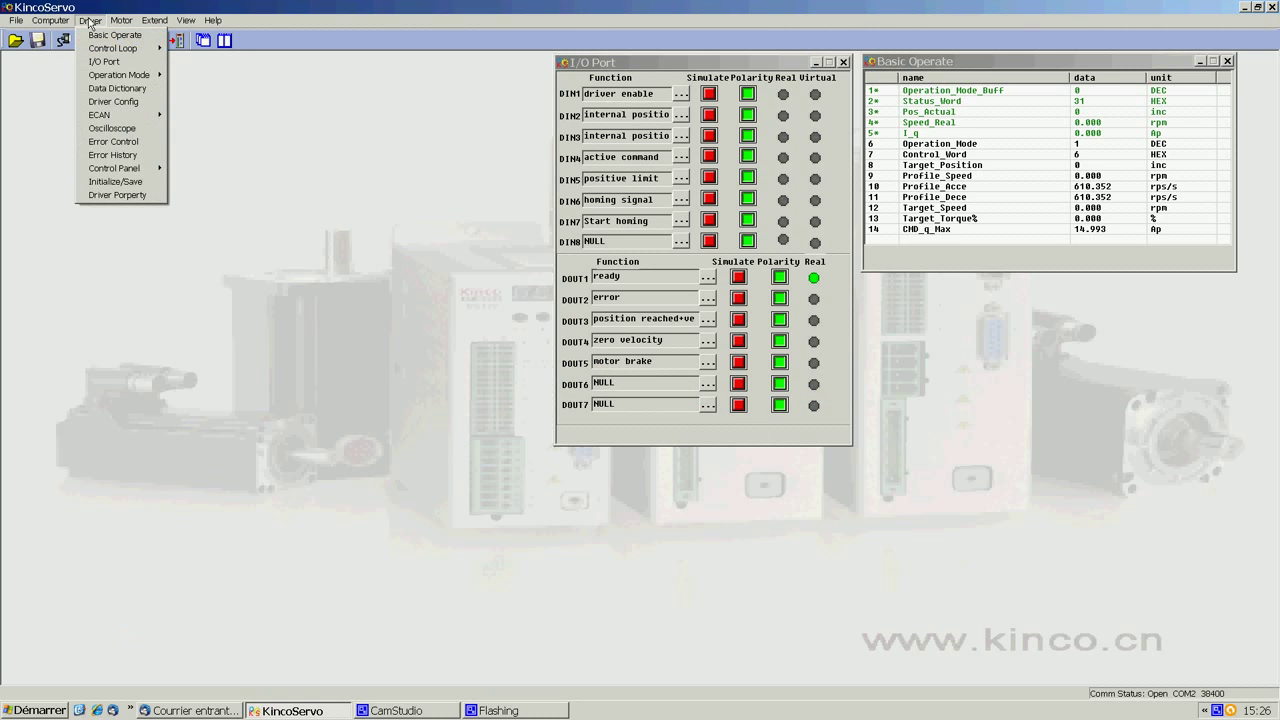
{"action": "mouse_move", "coordinate": [148, 22]}
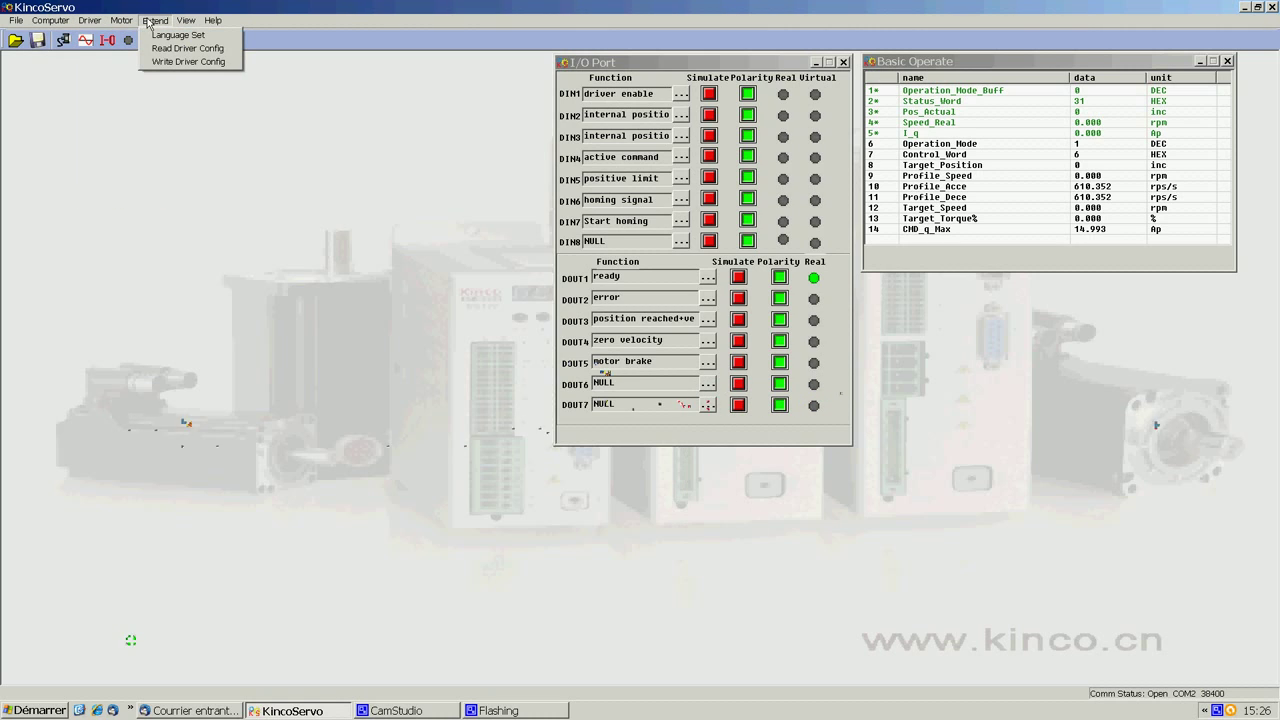
{"action": "left_click", "coordinate": [121, 85]}
{"action": "left_click", "coordinate": [185, 21]}
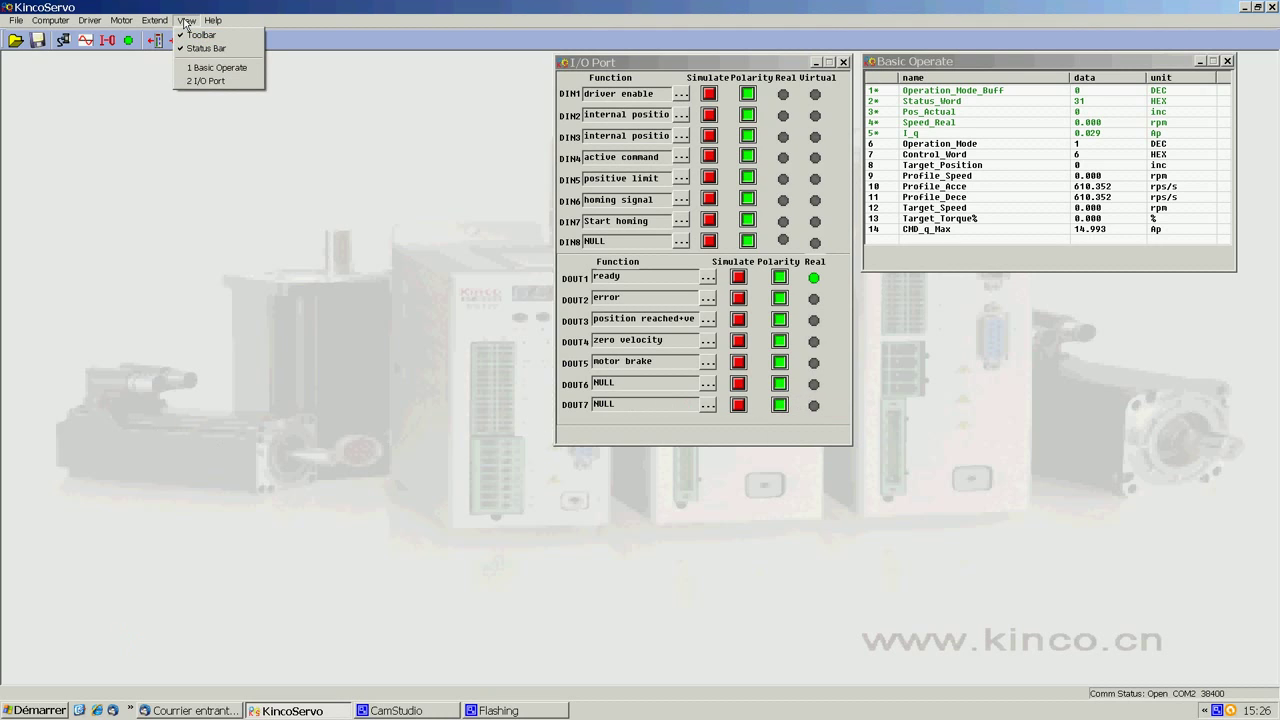
Open the project save window to view the existing .ksp files, and cancel without saving.
{"action": "left_click", "coordinate": [185, 21]}
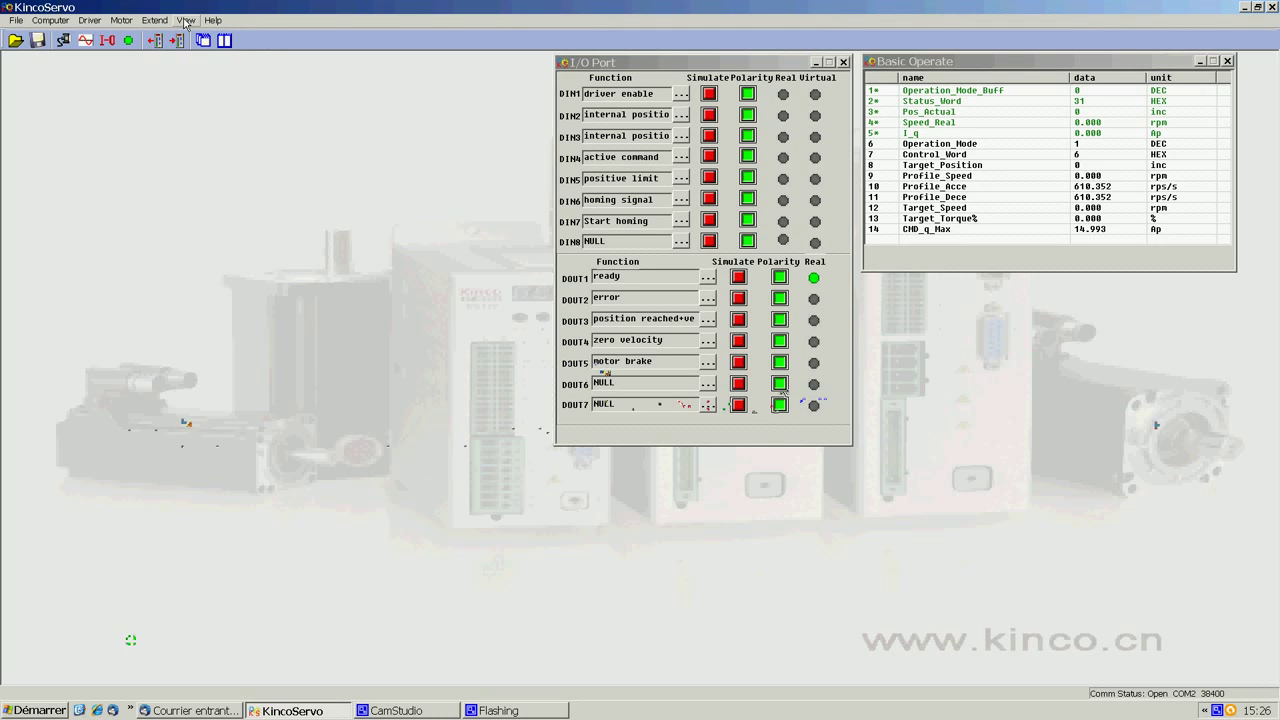
{"action": "left_click", "coordinate": [18, 22]}
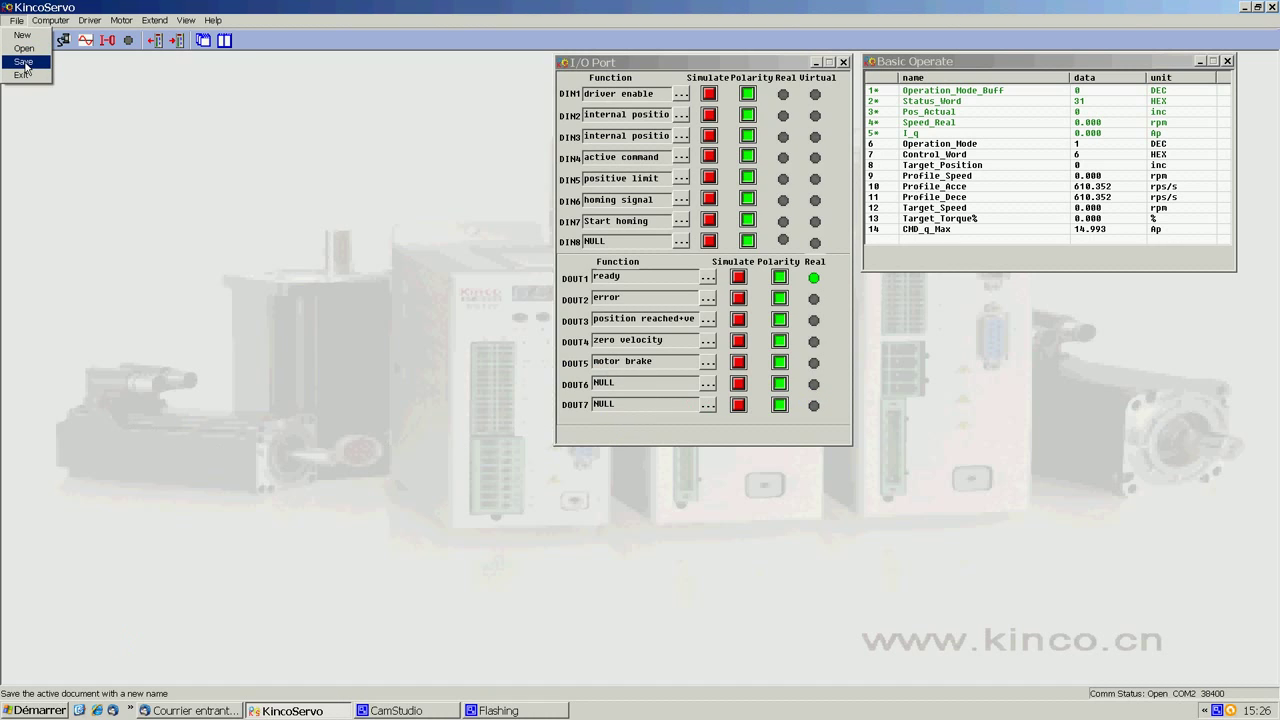
{"action": "left_click", "coordinate": [25, 66]}
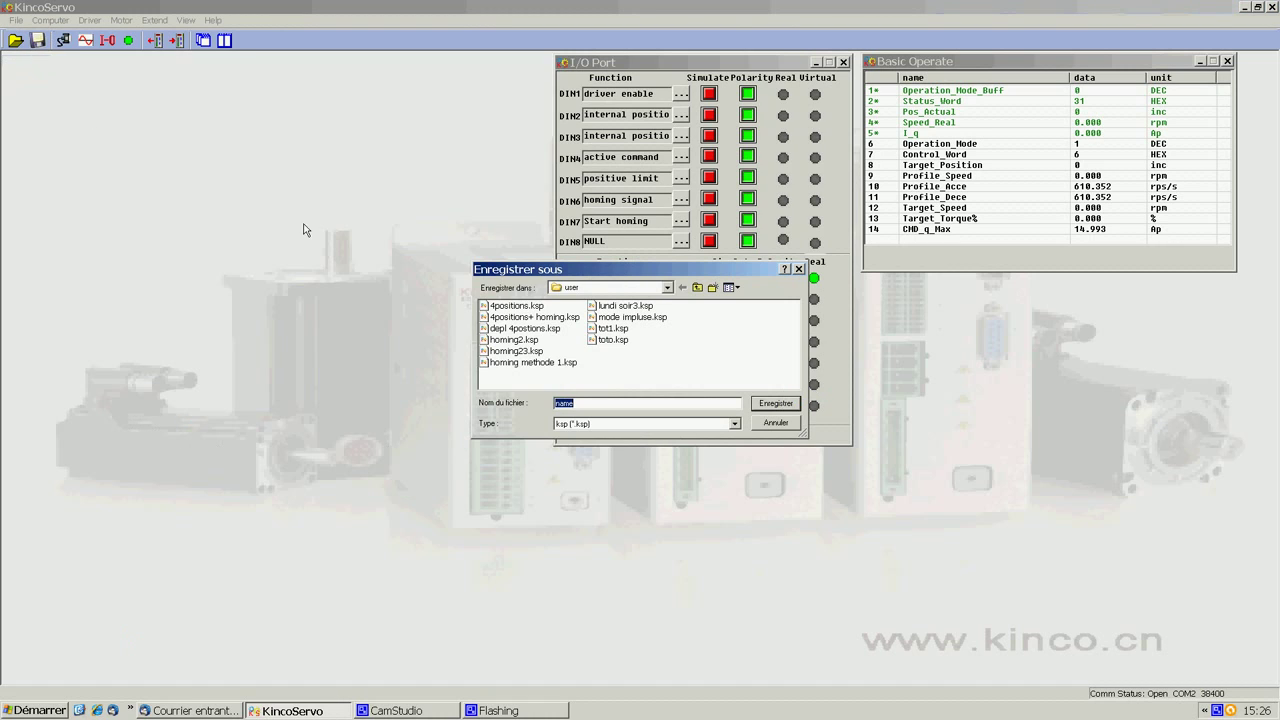
{"action": "left_click_drag", "start_coordinate": [593, 263], "coordinate": [325, 205]}
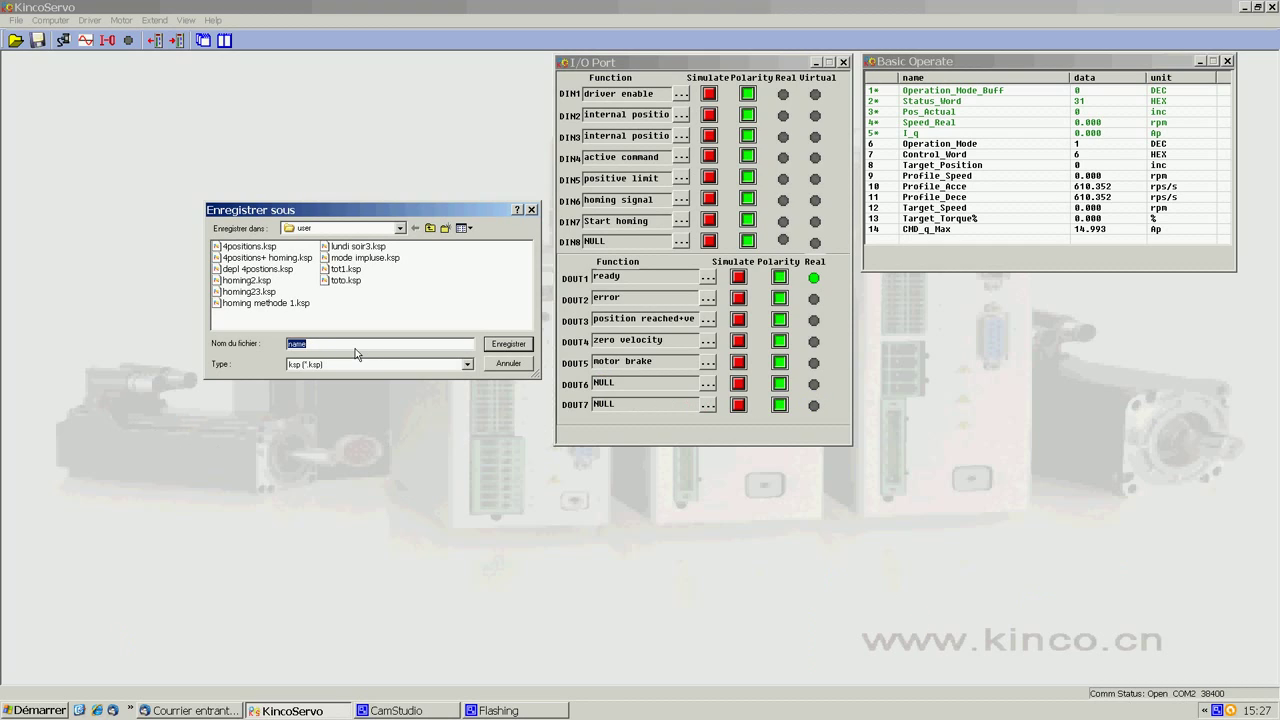
{"action": "left_click", "coordinate": [511, 363]}
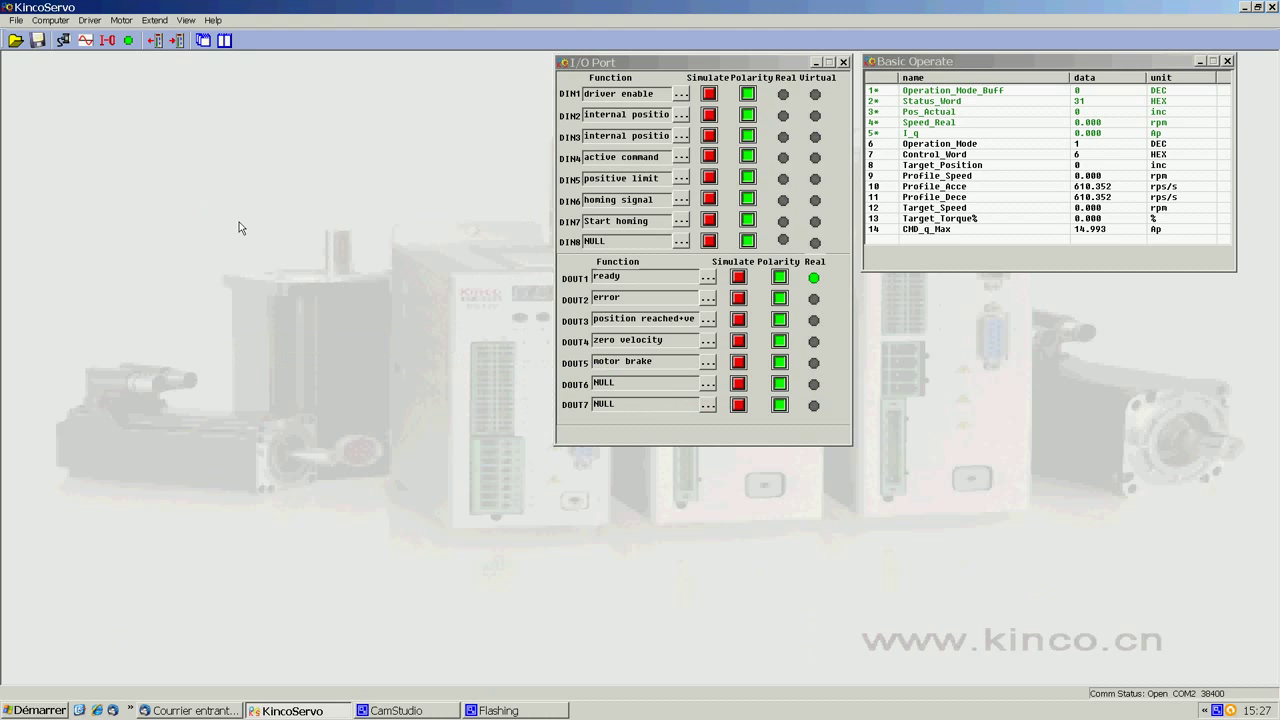
Load JD-export.cdo in the Read driver Config window and read the driver's parameter values.
{"action": "left_click", "coordinate": [156, 41]}
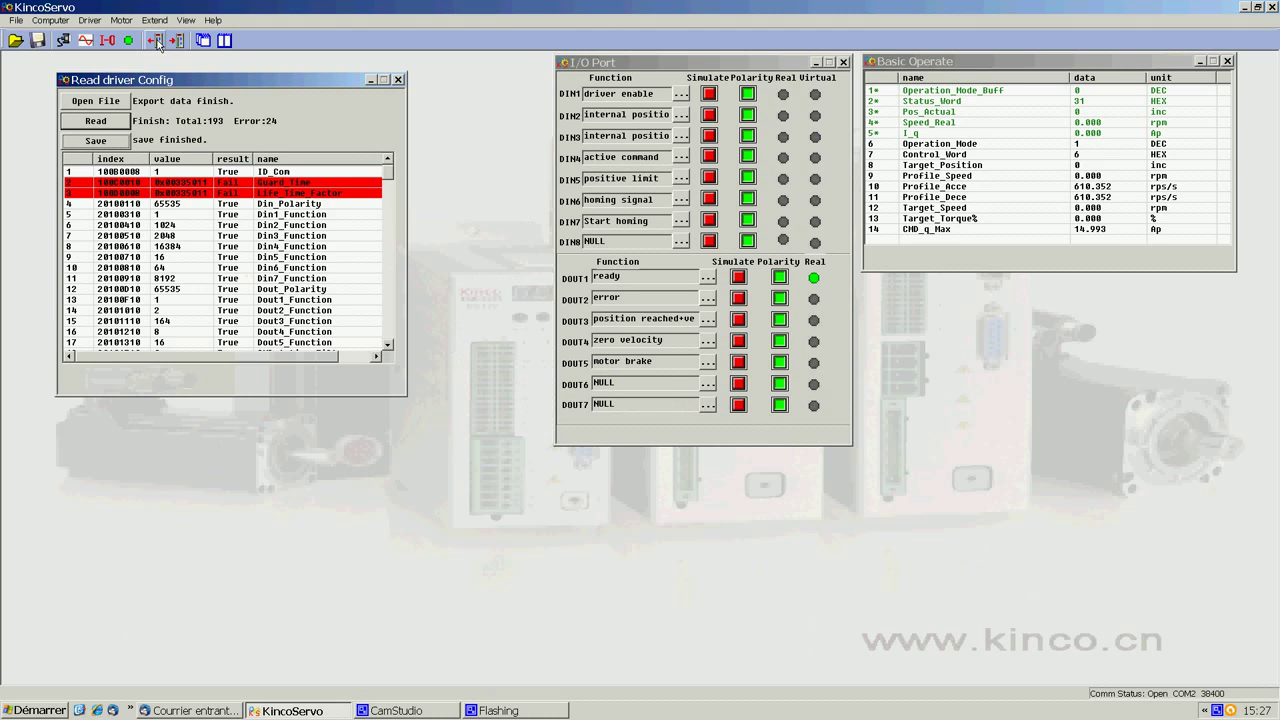
{"action": "left_click", "coordinate": [98, 104]}
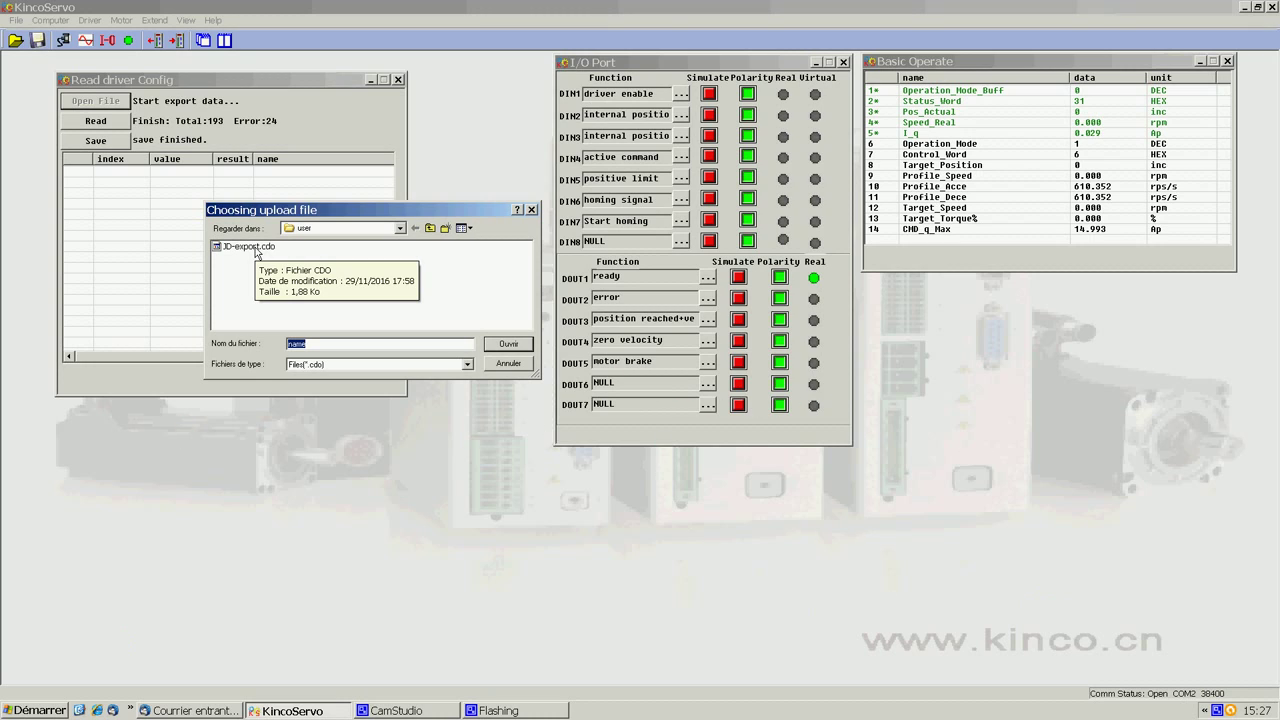
{"action": "left_click", "coordinate": [248, 246]}
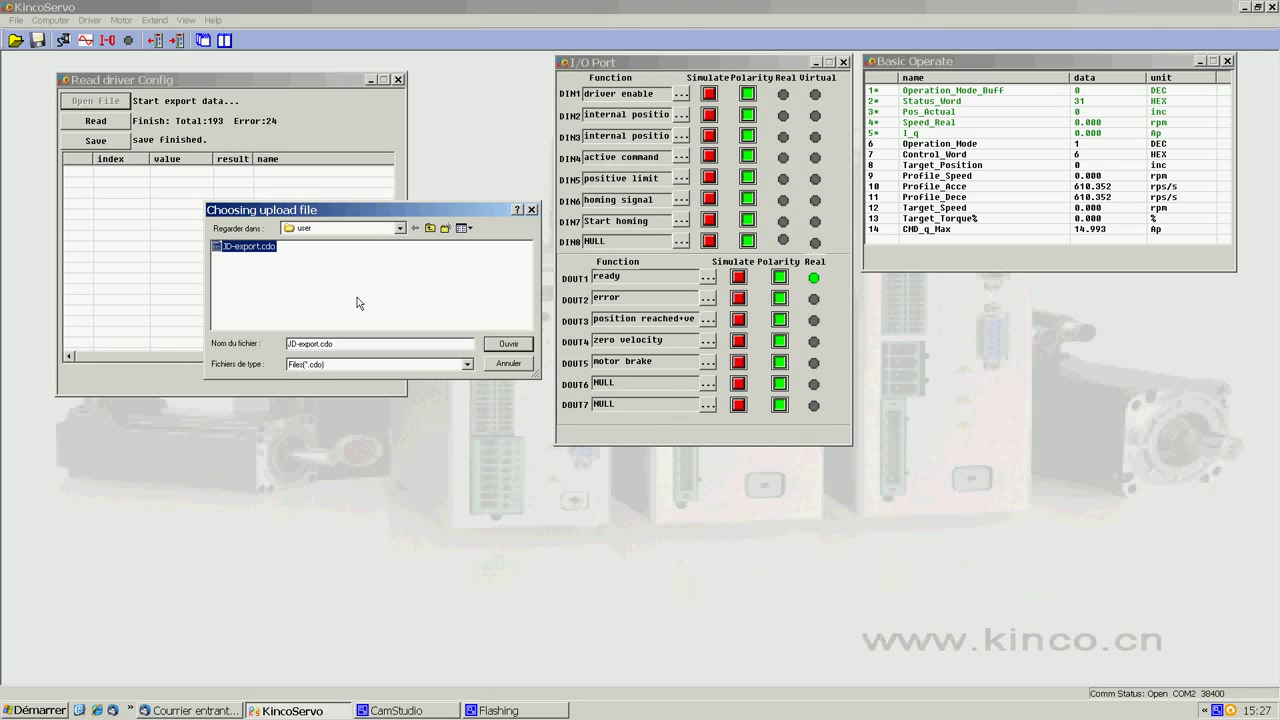
{"action": "left_click", "coordinate": [508, 343]}
{"action": "left_click", "coordinate": [114, 122]}
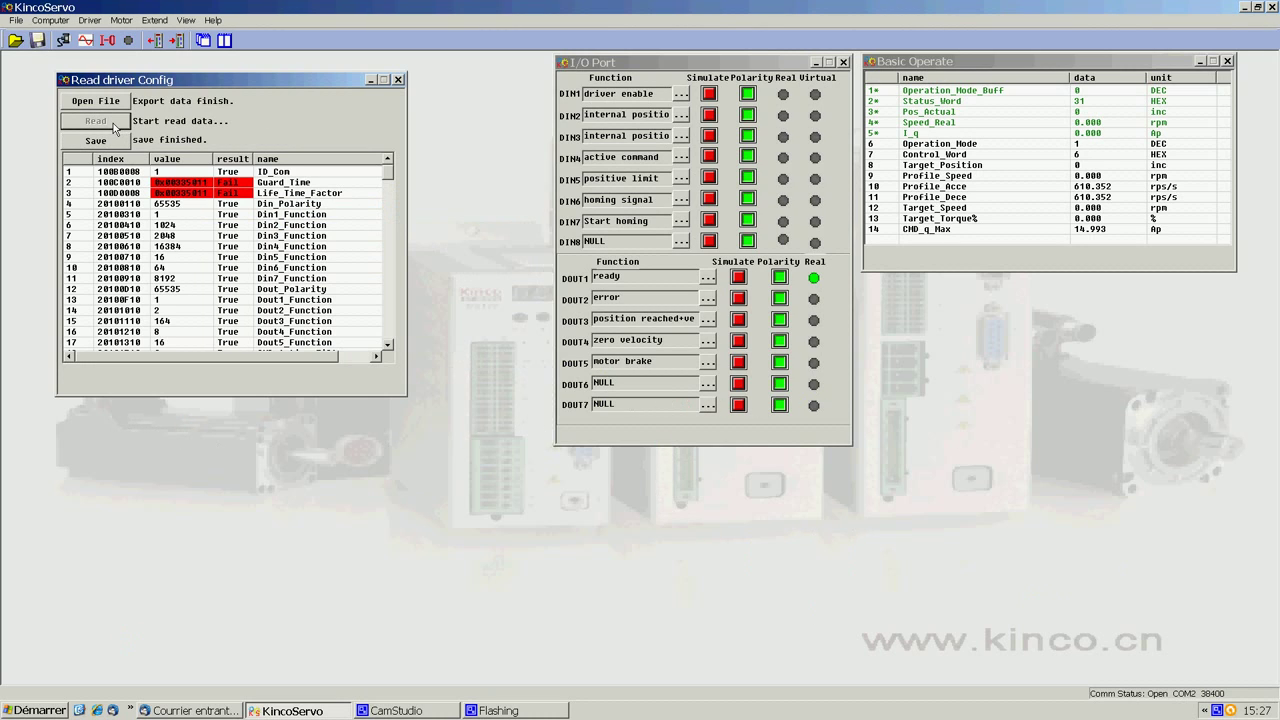
Save the read driver configuration as a .cdi file named exemple in the user folder.
{"action": "left_click", "coordinate": [117, 143]}
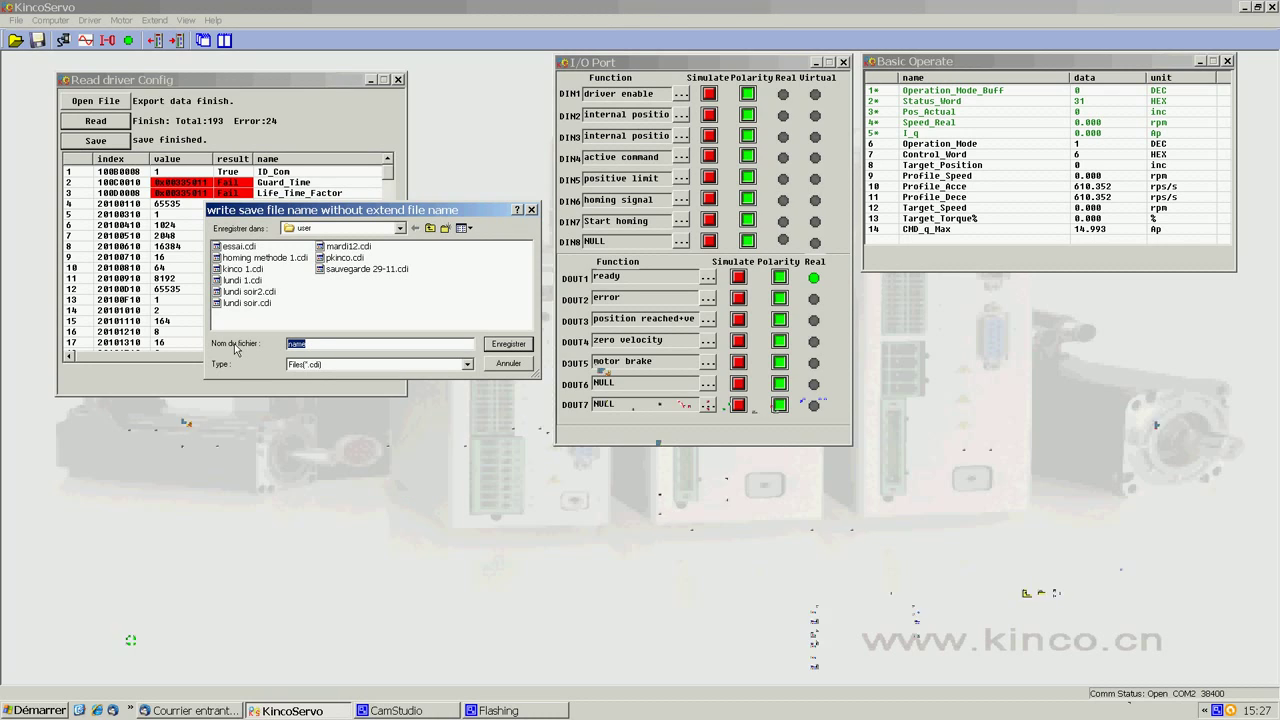
{"action": "type", "text": "enre"}
{"action": "key", "text": "BackSpace"}
{"action": "key", "text": "BackSpace"}
{"action": "key", "text": "BackSpace"}
{"action": "type", "text": "exemple"}
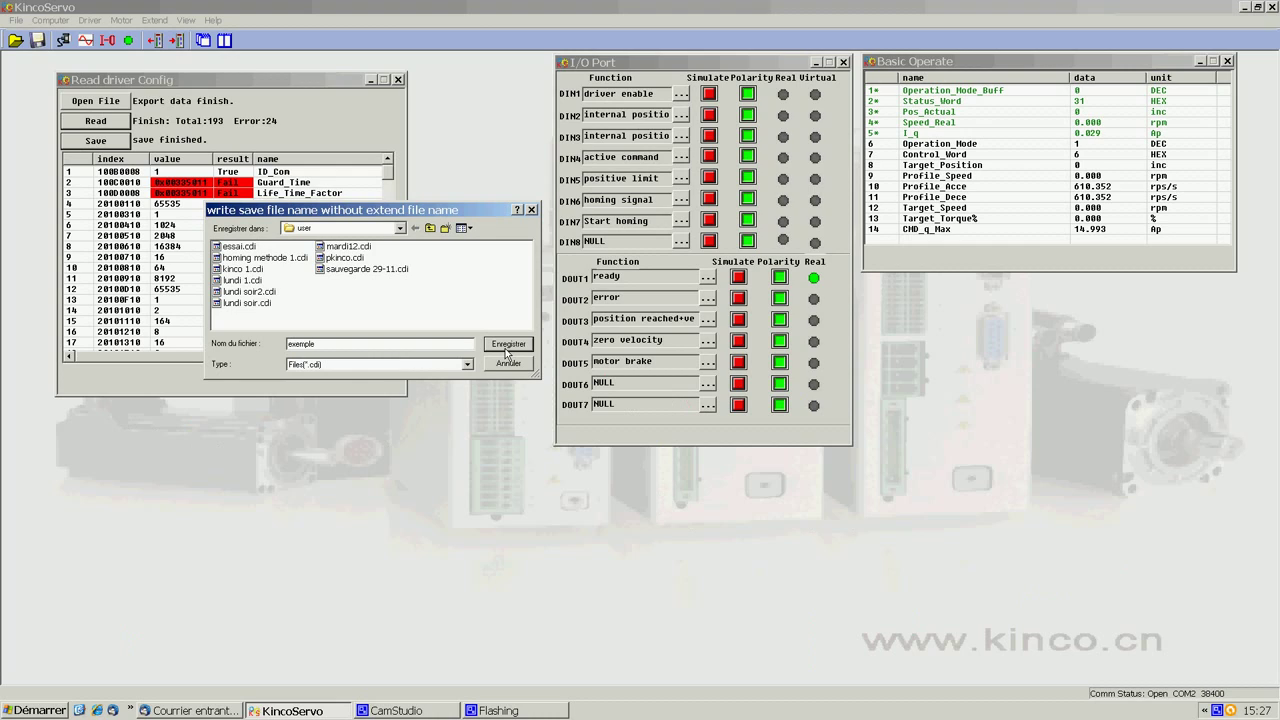
{"action": "left_click", "coordinate": [506, 346]}
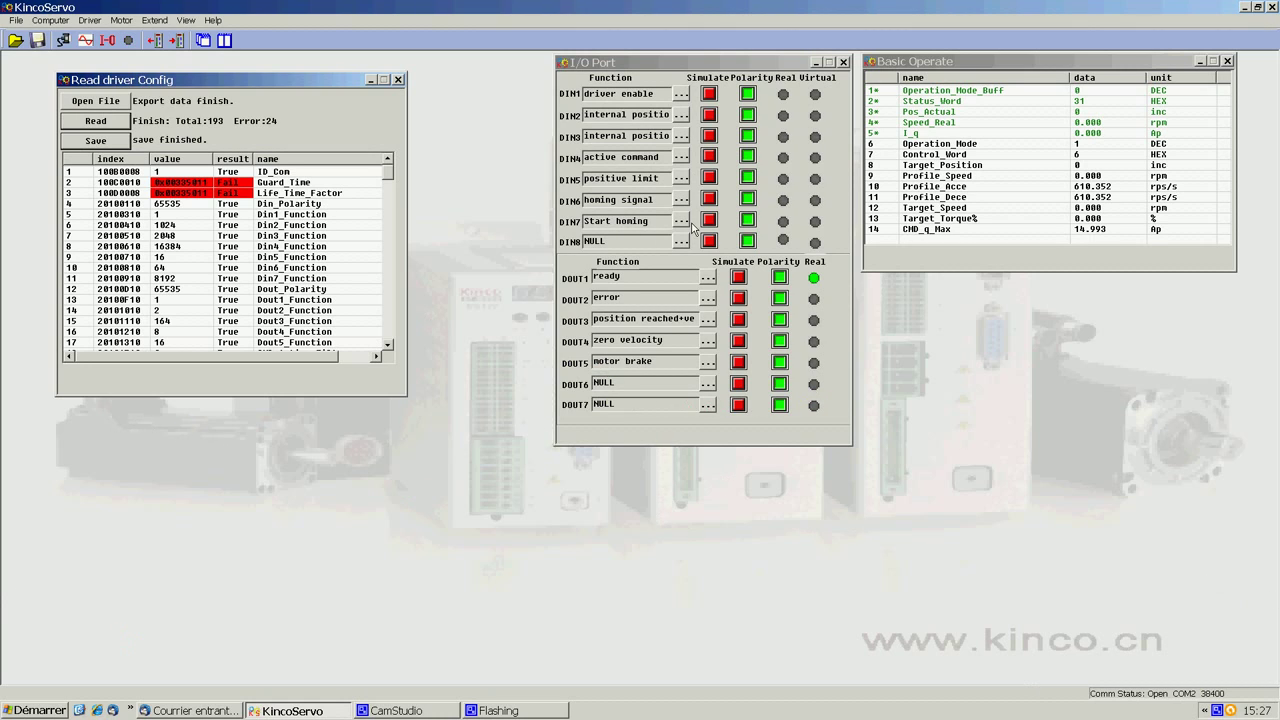
Try to remove the Start homing and homing signal functions from DIN7 and DIN6, and close the driver configuration window.
{"action": "left_click", "coordinate": [681, 222]}
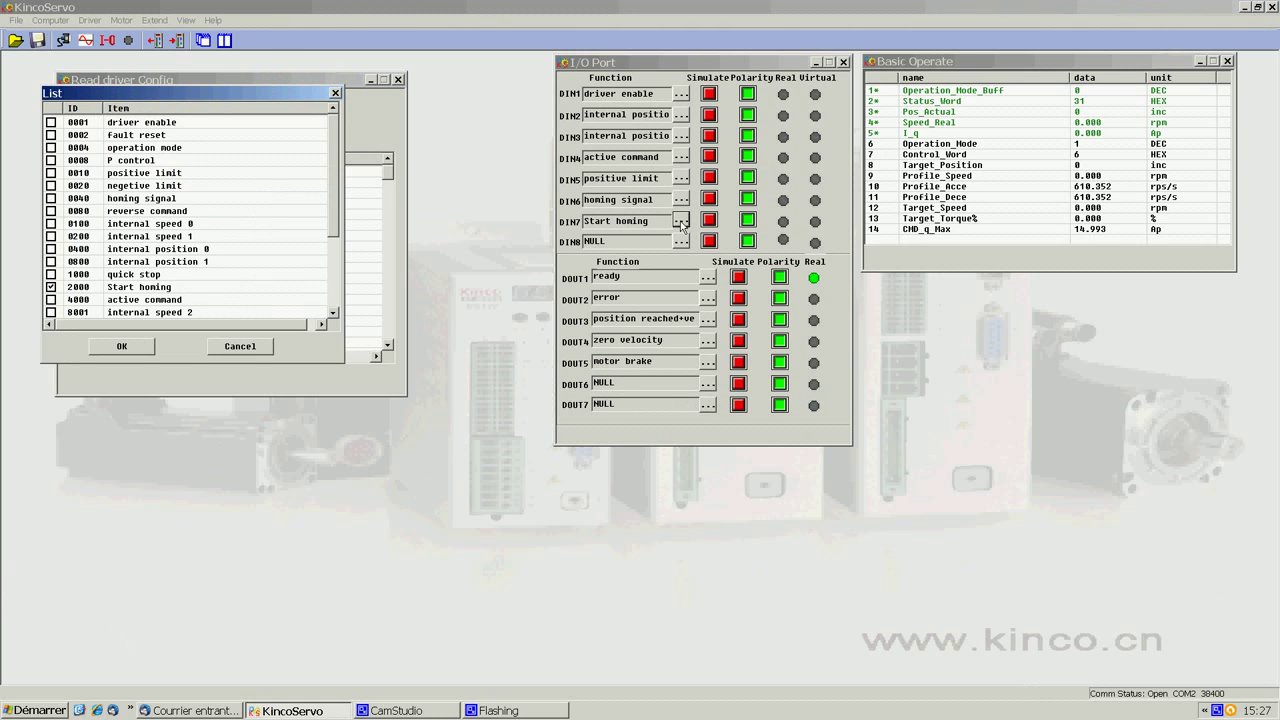
{"action": "left_click", "coordinate": [51, 287]}
{"action": "left_click", "coordinate": [122, 346]}
{"action": "left_click", "coordinate": [681, 200]}
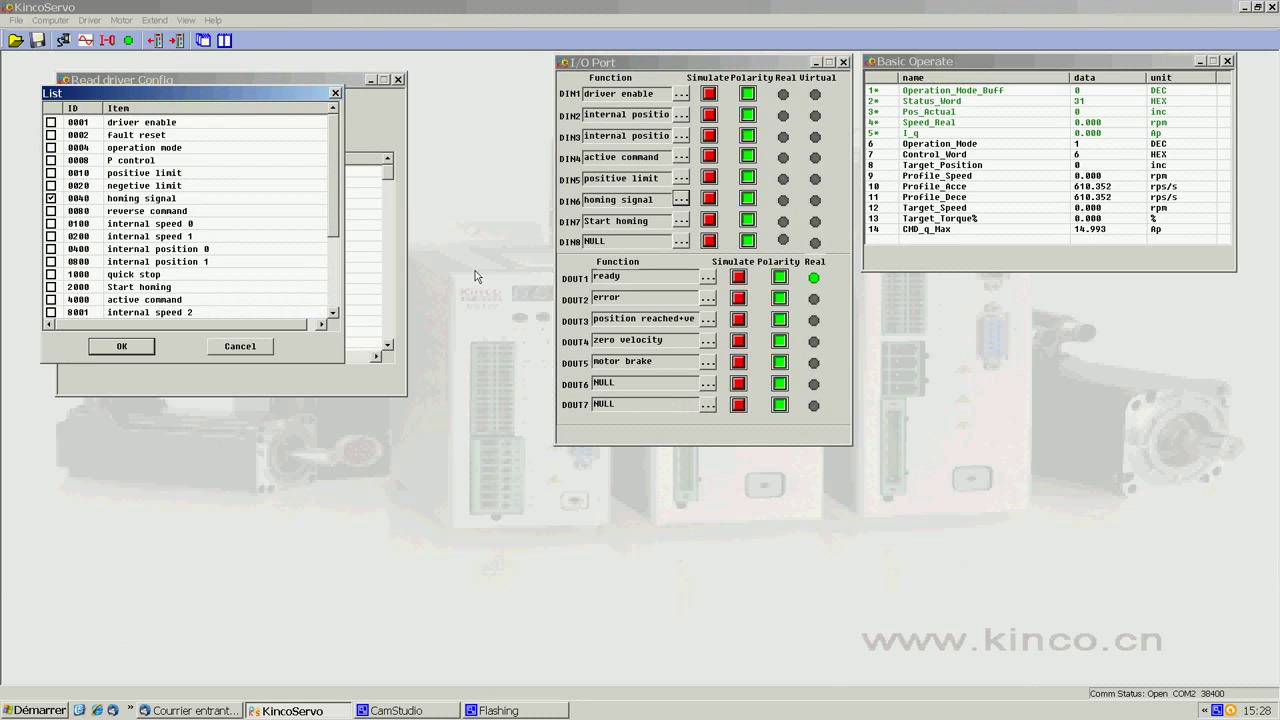
{"action": "left_click", "coordinate": [51, 198]}
{"action": "left_click", "coordinate": [122, 346]}
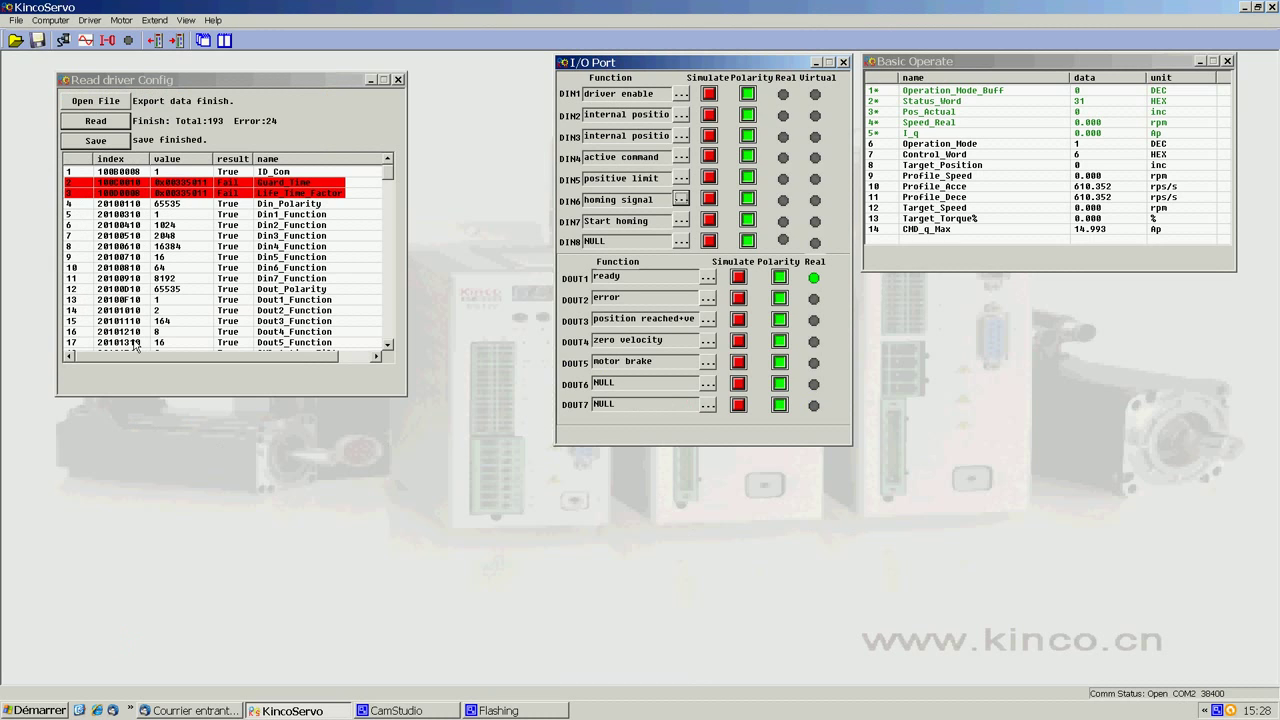
{"action": "left_click", "coordinate": [681, 220]}
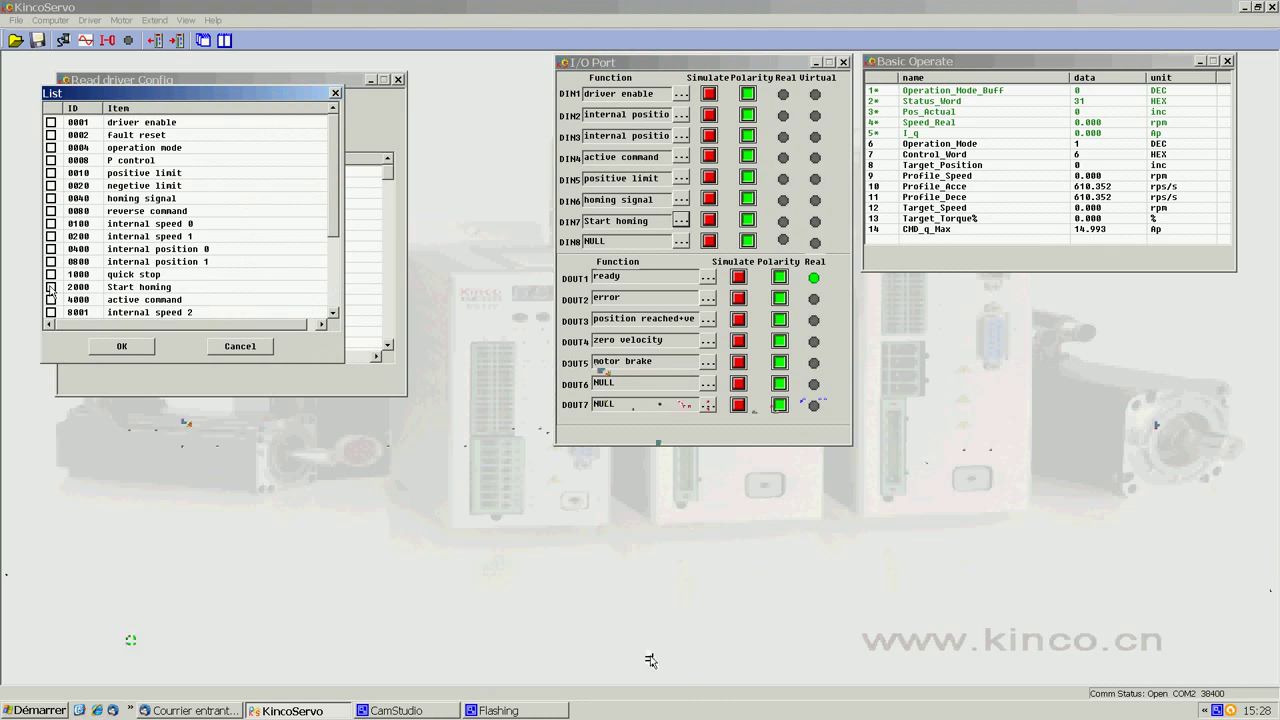
{"action": "left_click", "coordinate": [130, 346]}
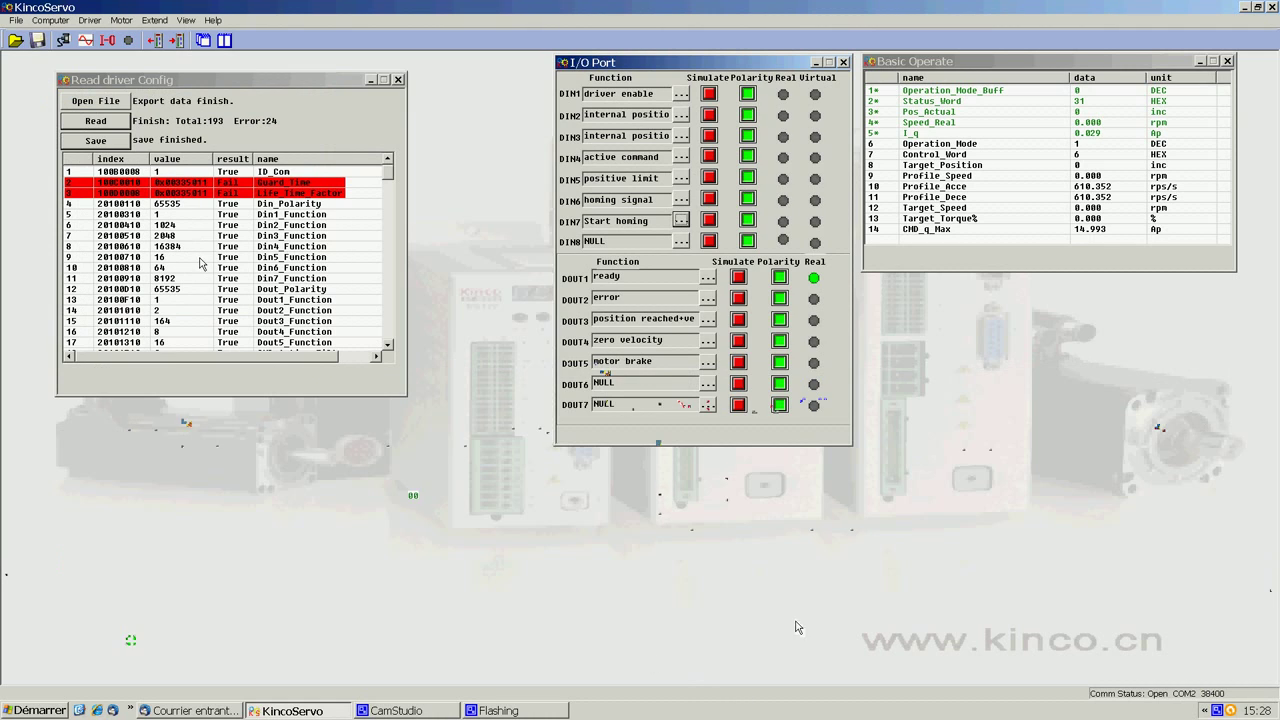
{"action": "left_click", "coordinate": [397, 79]}
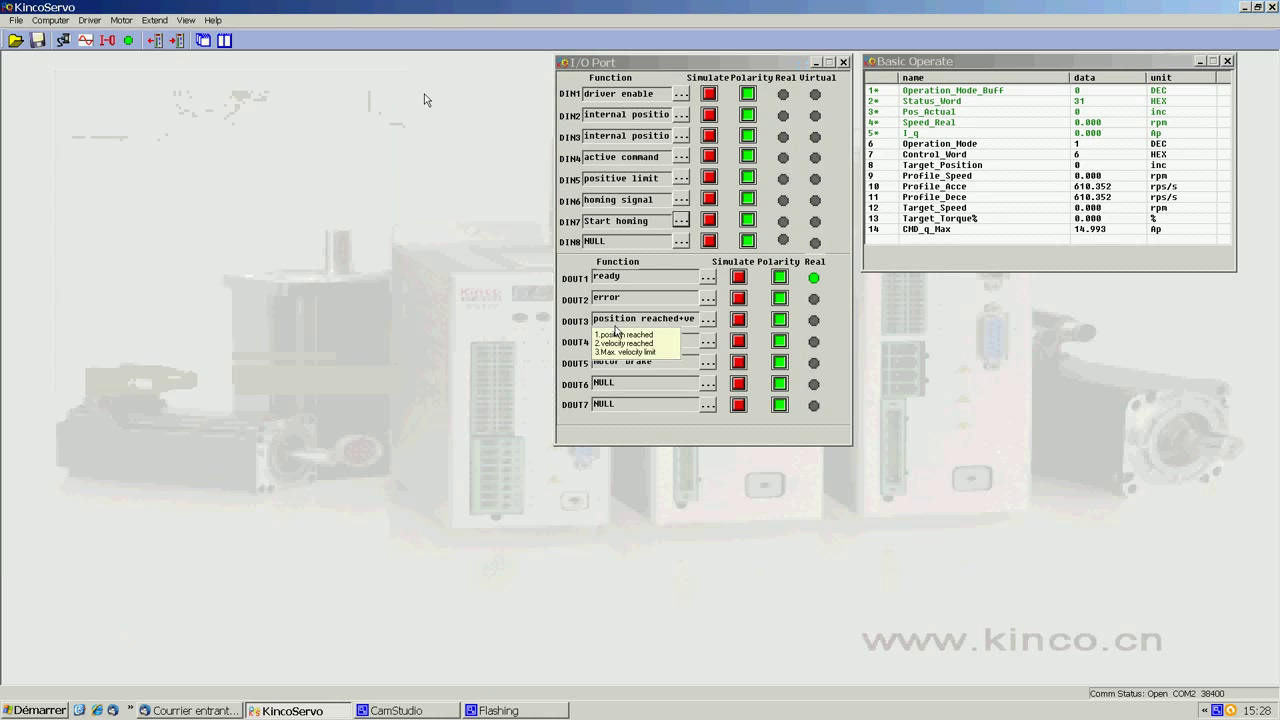
Remove the Start homing function from digital input DIN7 and the homing signal function from DIN6.
{"action": "left_click", "coordinate": [681, 220]}
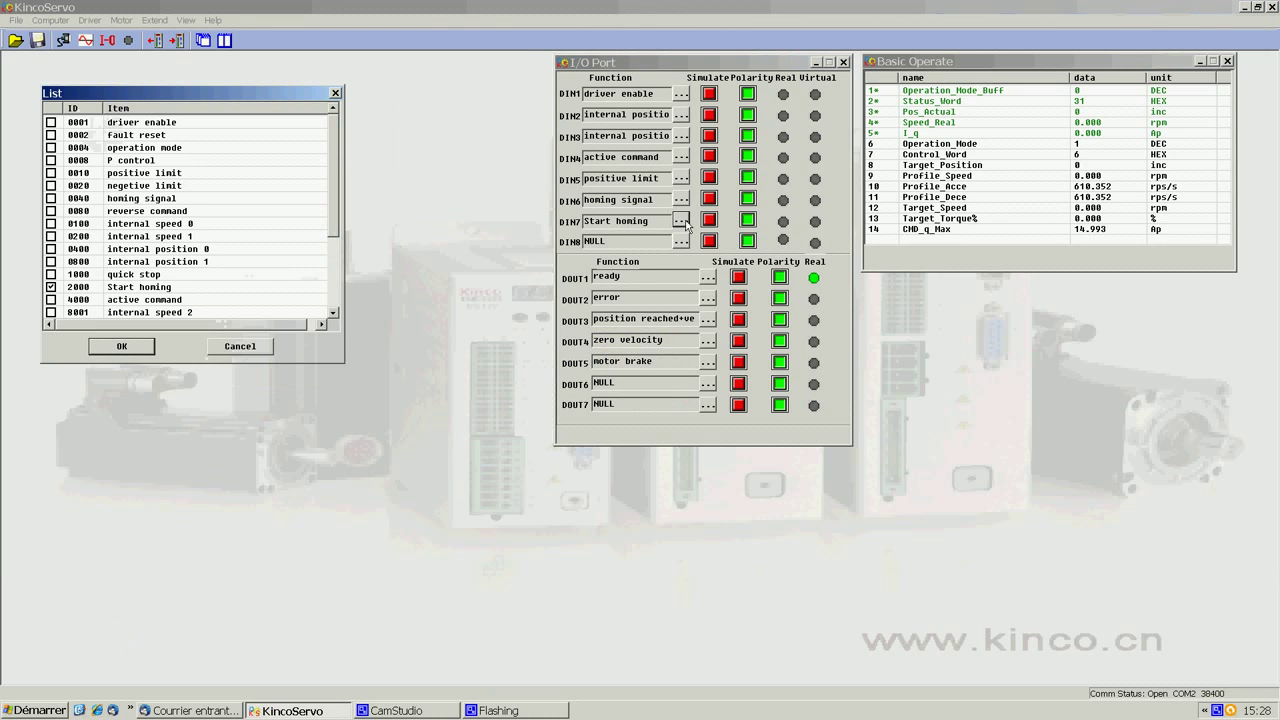
{"action": "left_click", "coordinate": [52, 287]}
{"action": "left_click", "coordinate": [122, 347]}
{"action": "left_click", "coordinate": [681, 199]}
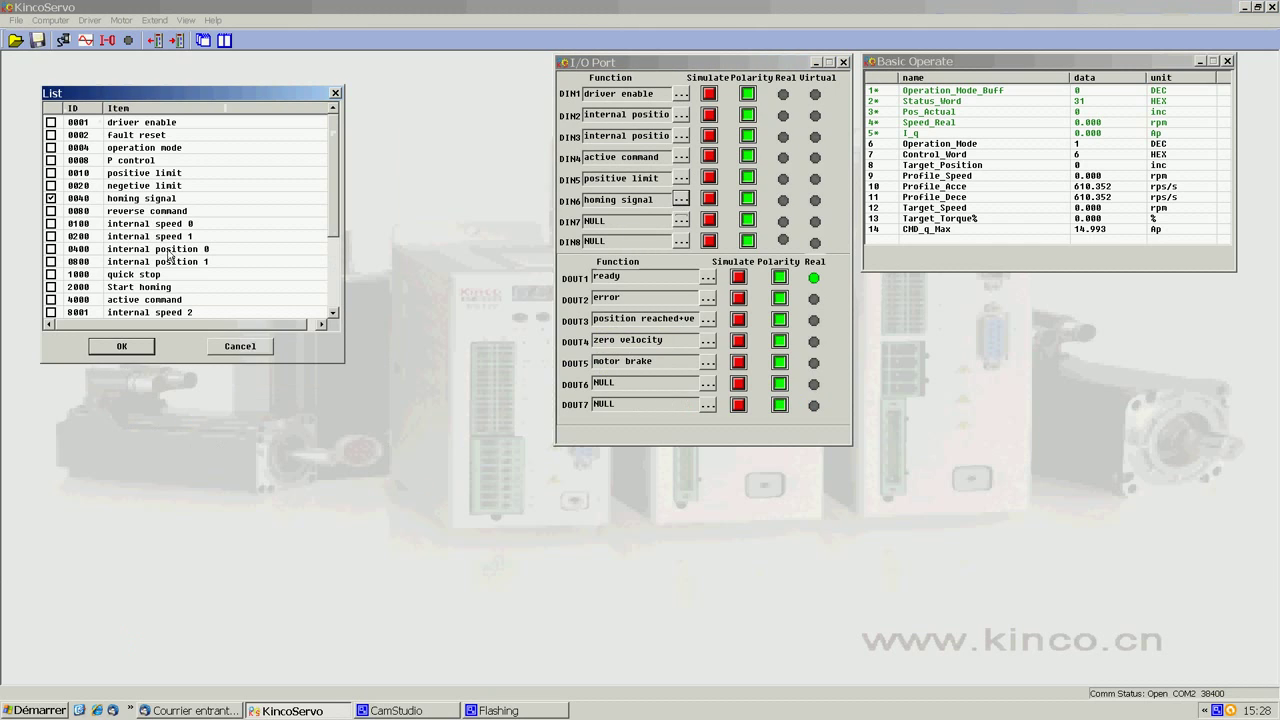
{"action": "left_click", "coordinate": [52, 198]}
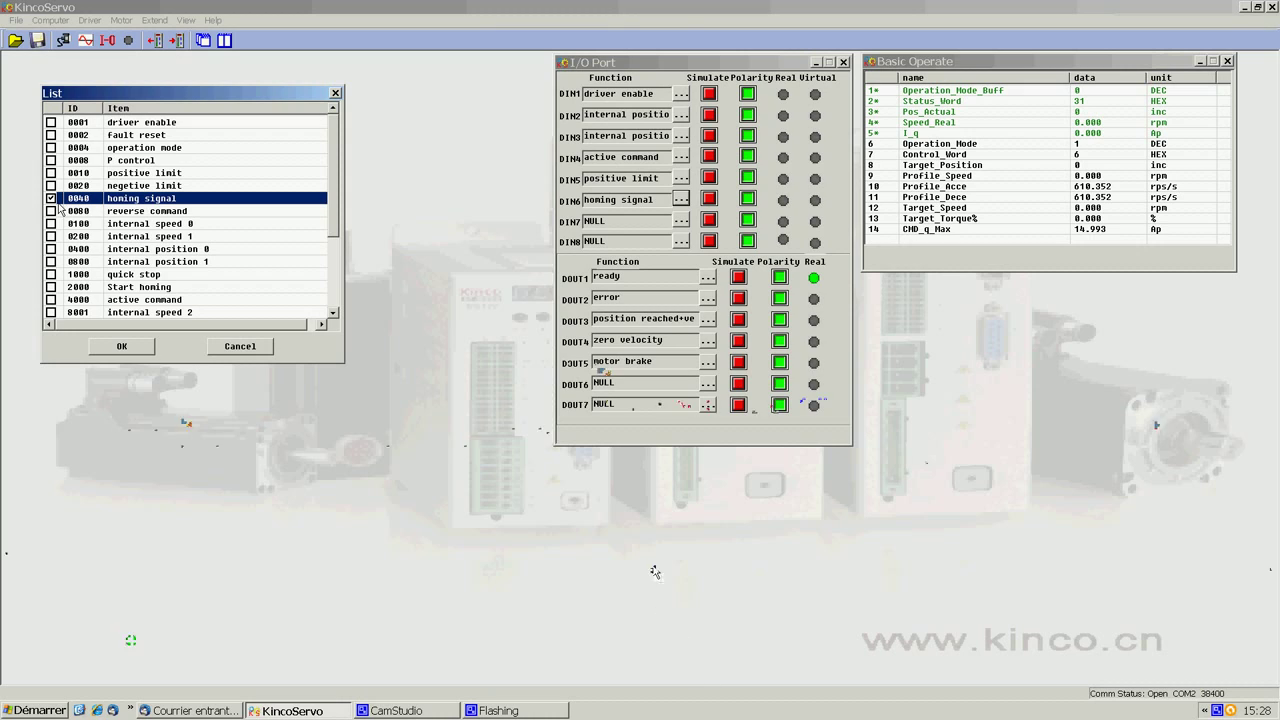
{"action": "left_click", "coordinate": [122, 346]}
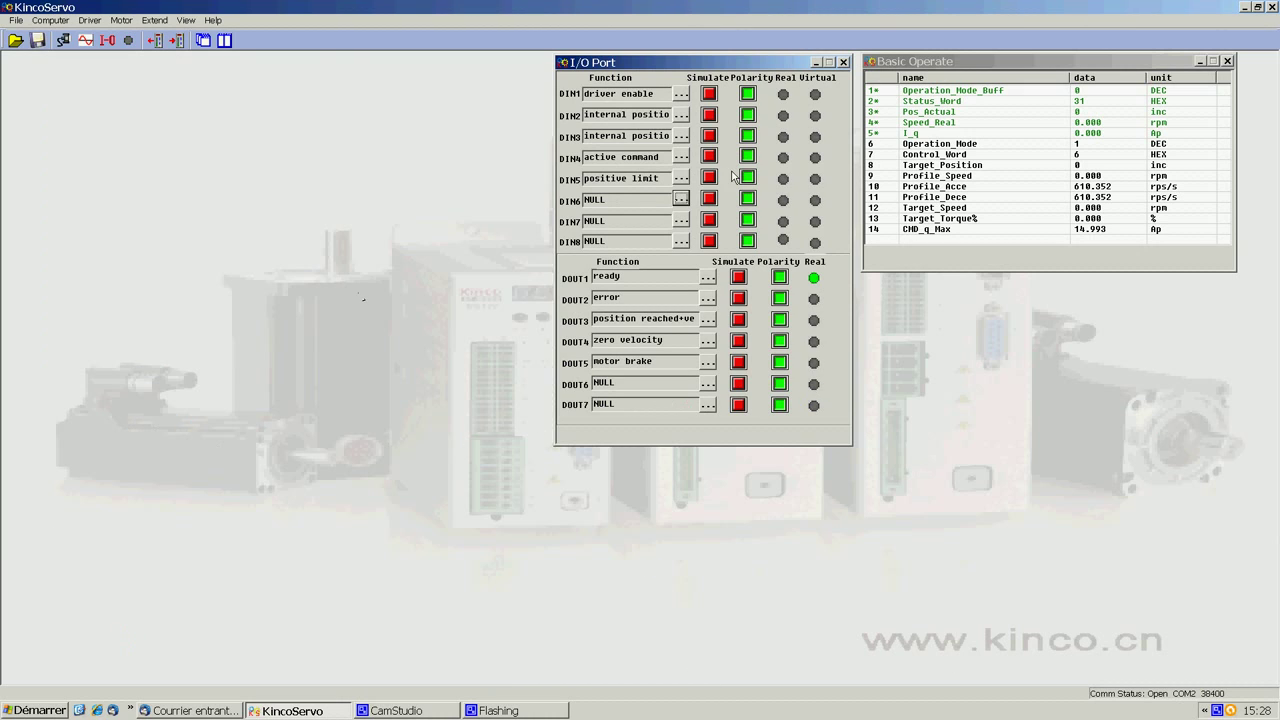
Remove the positive limit function from digital input DIN5 and the active command function from DIN4.
{"action": "left_click", "coordinate": [681, 178]}
{"action": "left_click", "coordinate": [51, 173]}
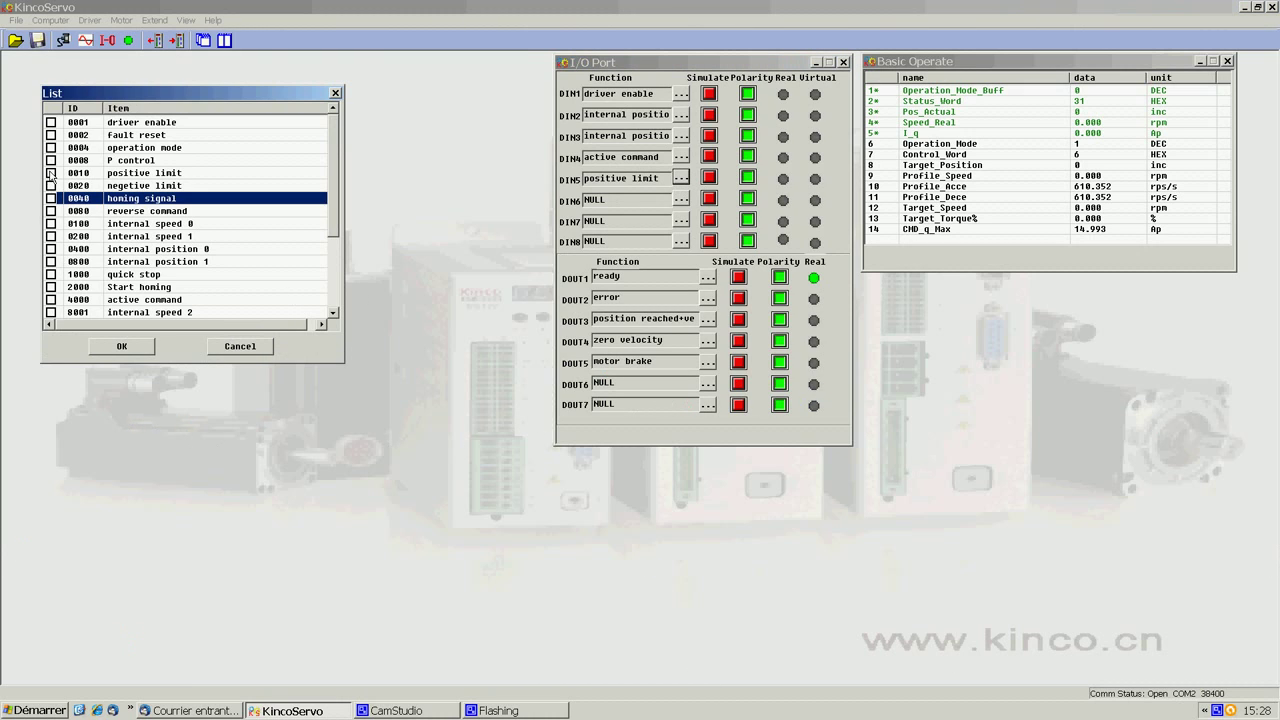
{"action": "left_click", "coordinate": [122, 346]}
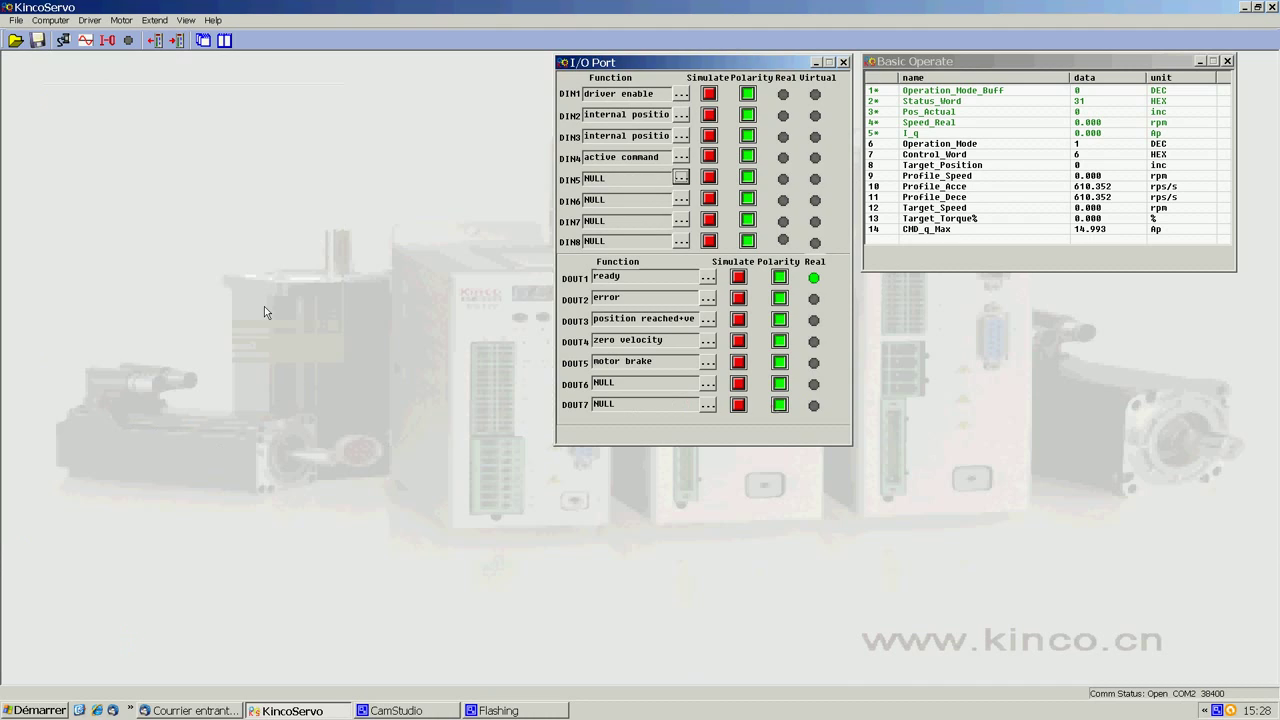
{"action": "left_click", "coordinate": [681, 156]}
{"action": "left_click", "coordinate": [51, 299]}
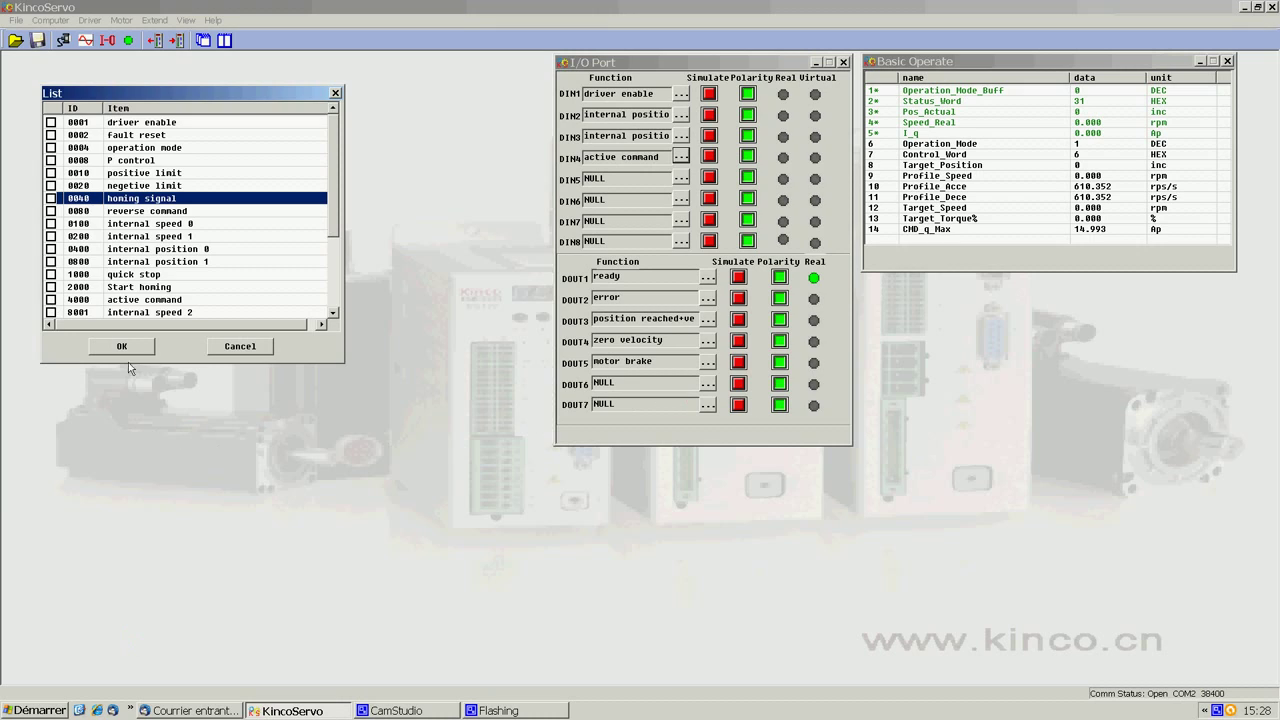
{"action": "left_click", "coordinate": [140, 347]}
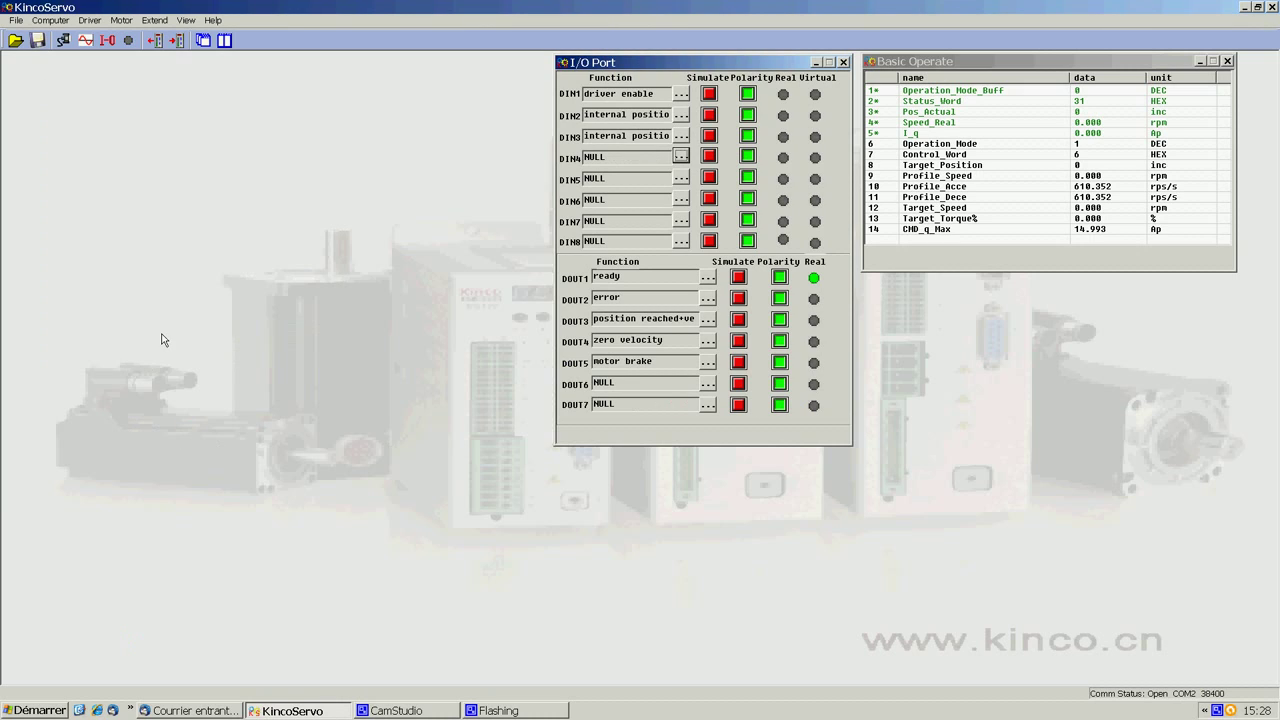
Remove the internal position 1 function from digital input DIN3 and internal position 0 from DIN2.
{"action": "left_click", "coordinate": [681, 136]}
{"action": "left_click", "coordinate": [51, 261]}
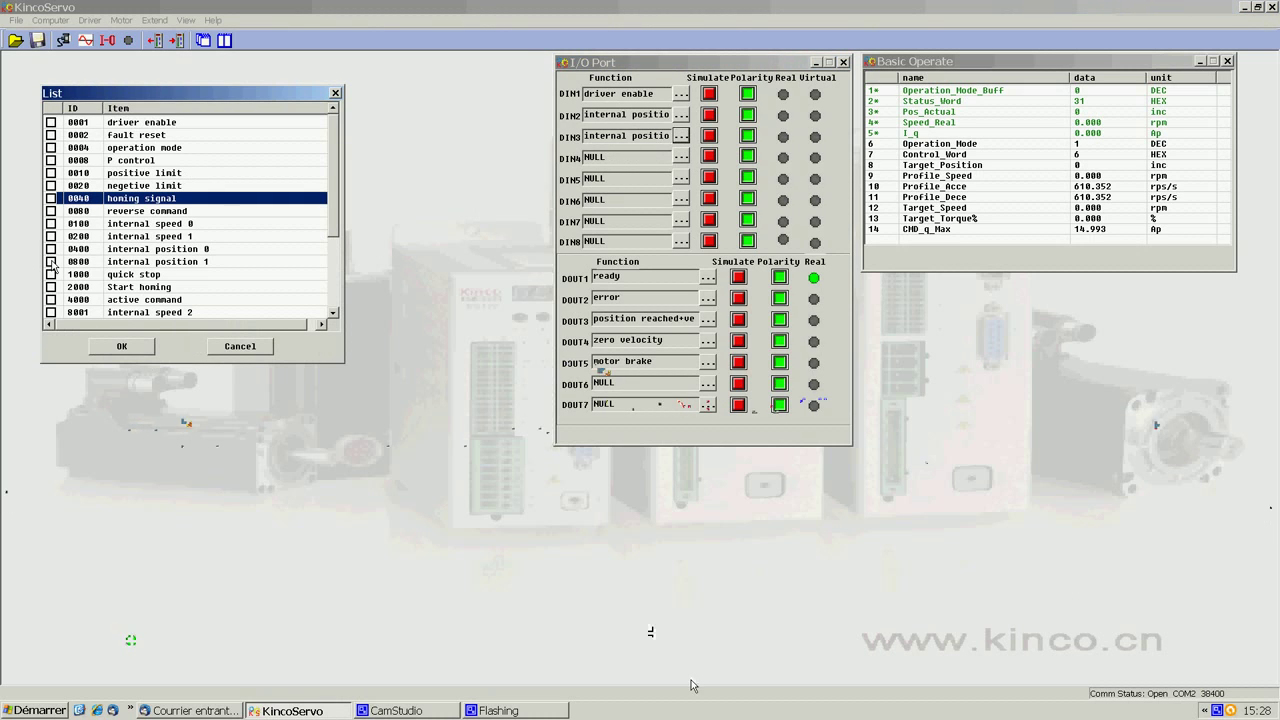
{"action": "left_click", "coordinate": [145, 347]}
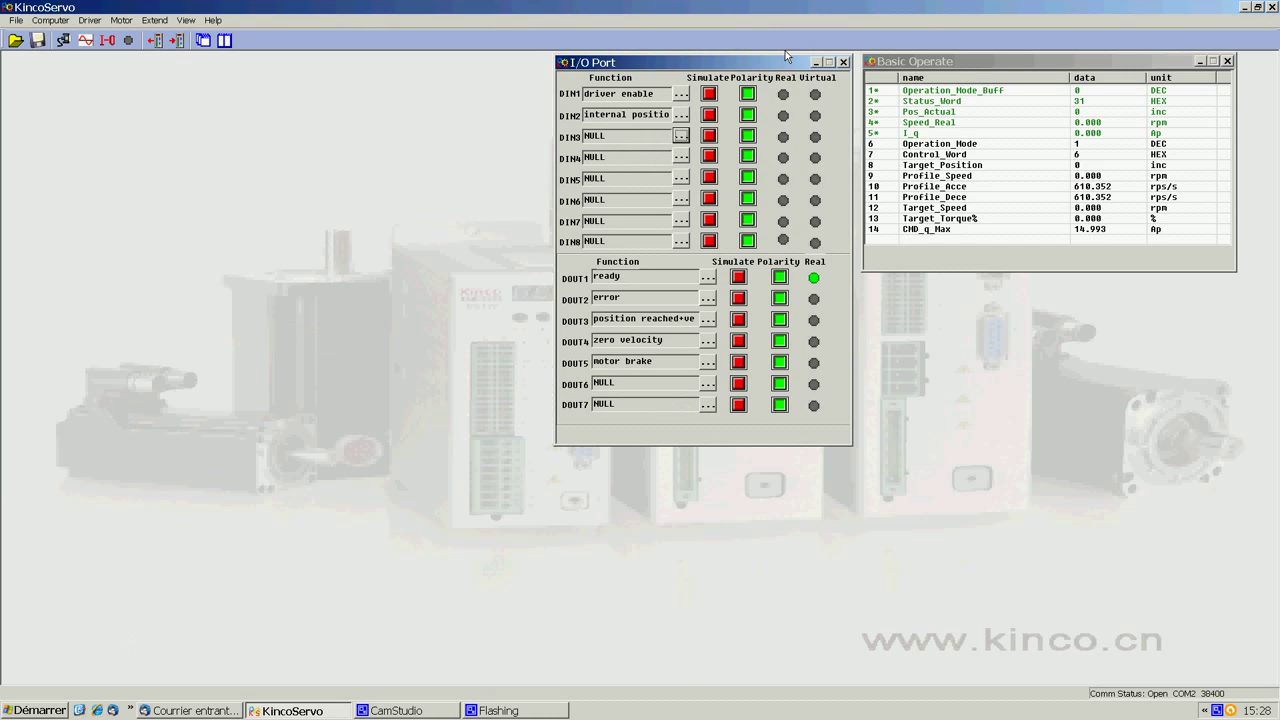
{"action": "left_click", "coordinate": [681, 114]}
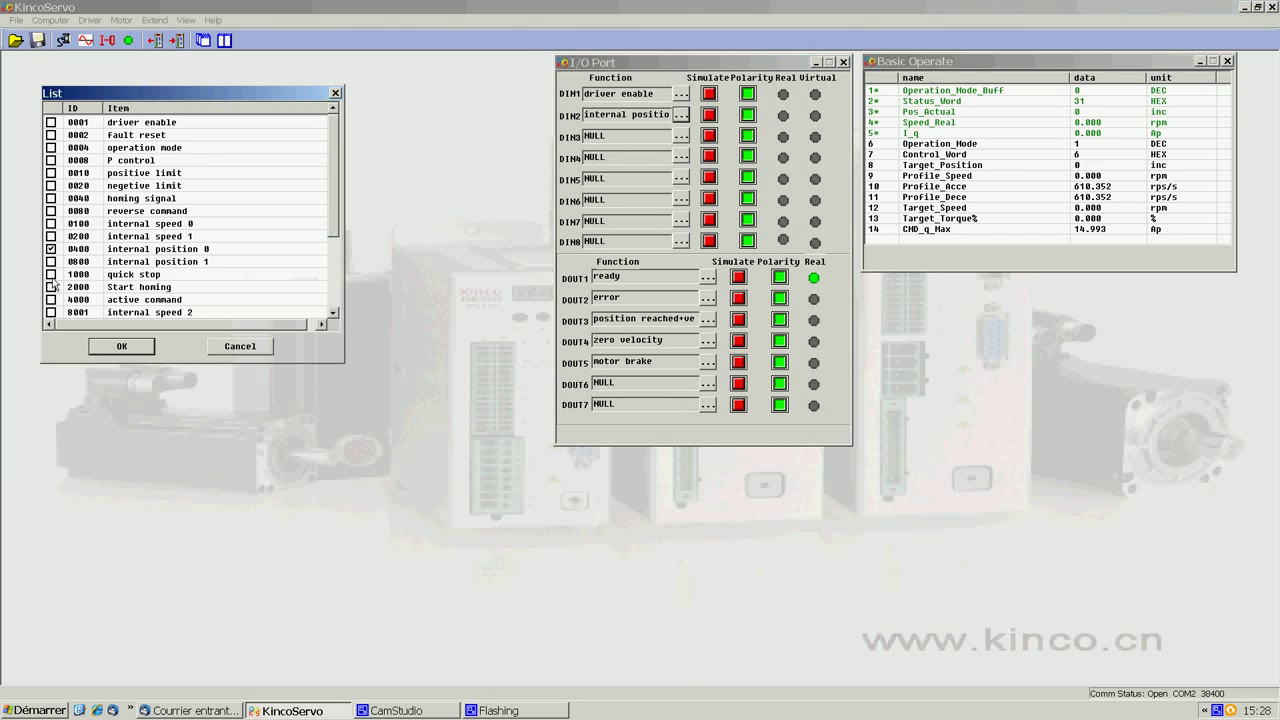
{"action": "left_click", "coordinate": [50, 249]}
{"action": "left_click", "coordinate": [115, 348]}
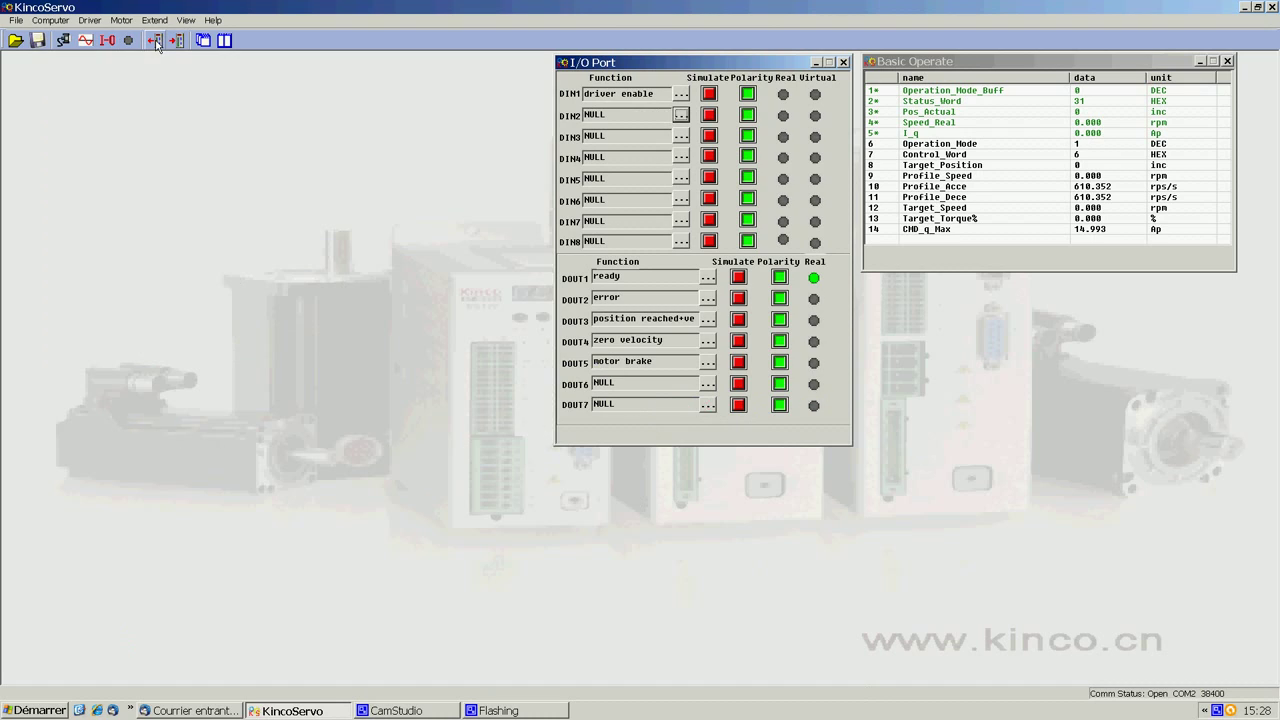
Read the driver configuration again, save it over exemple.cdi, and close the Read driver Config window.
{"action": "left_click", "coordinate": [155, 41]}
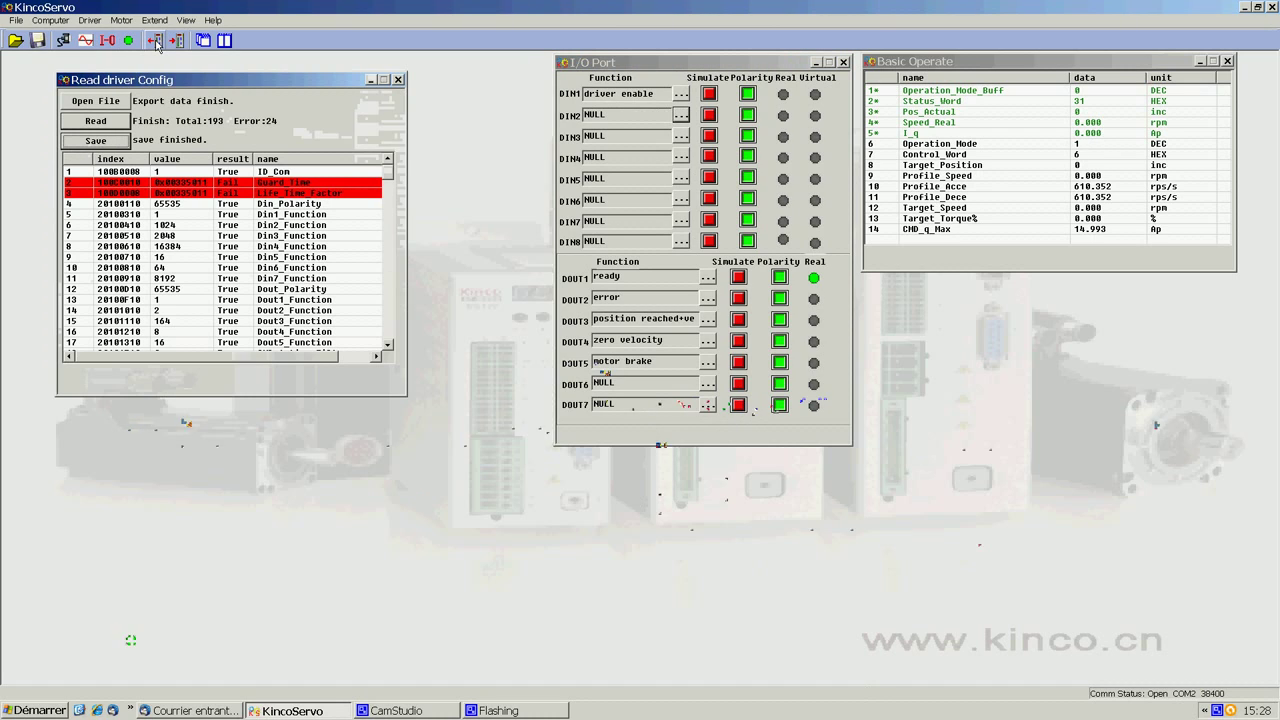
{"action": "left_click", "coordinate": [104, 122]}
{"action": "left_click", "coordinate": [110, 143]}
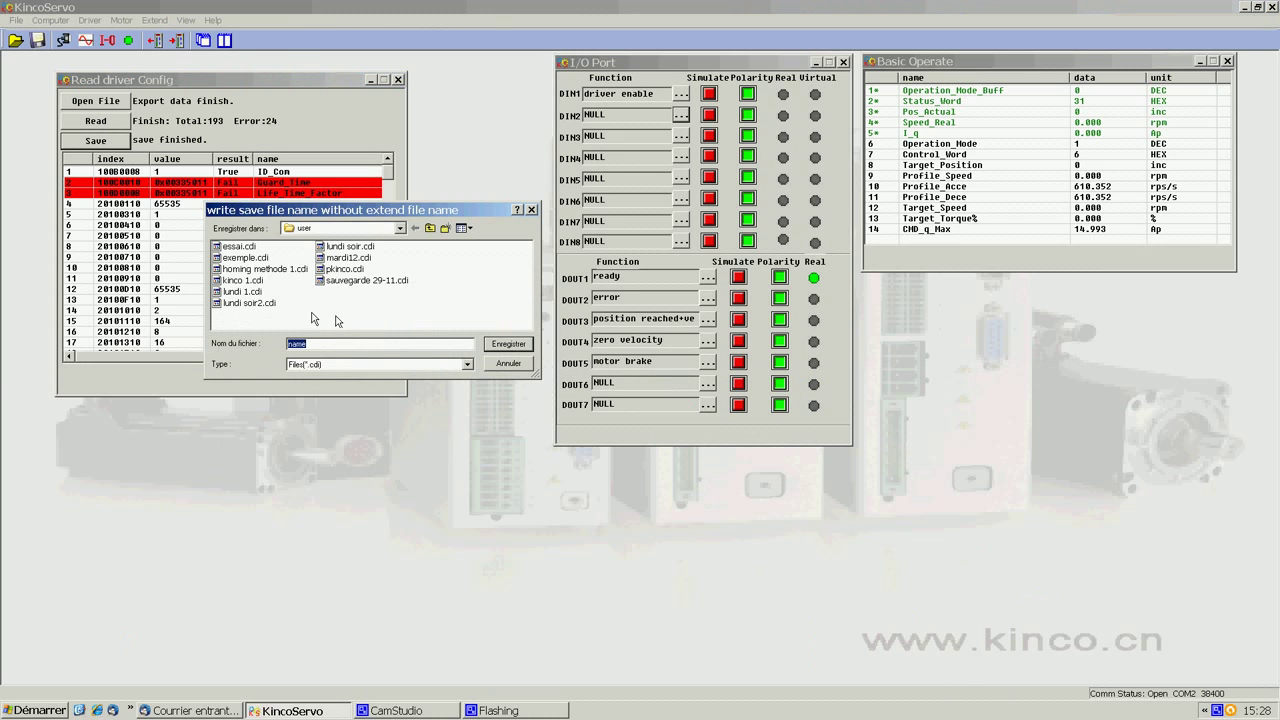
{"action": "left_click", "coordinate": [245, 258]}
{"action": "left_click", "coordinate": [508, 344]}
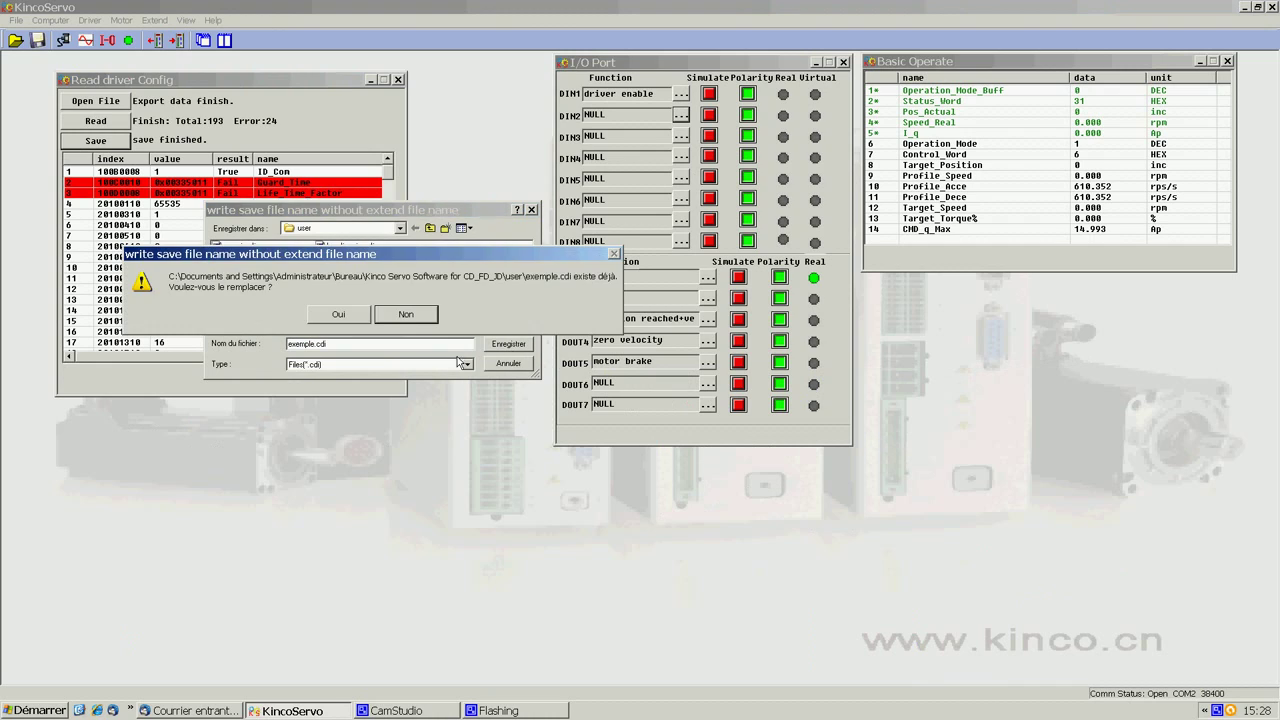
{"action": "left_click", "coordinate": [340, 315]}
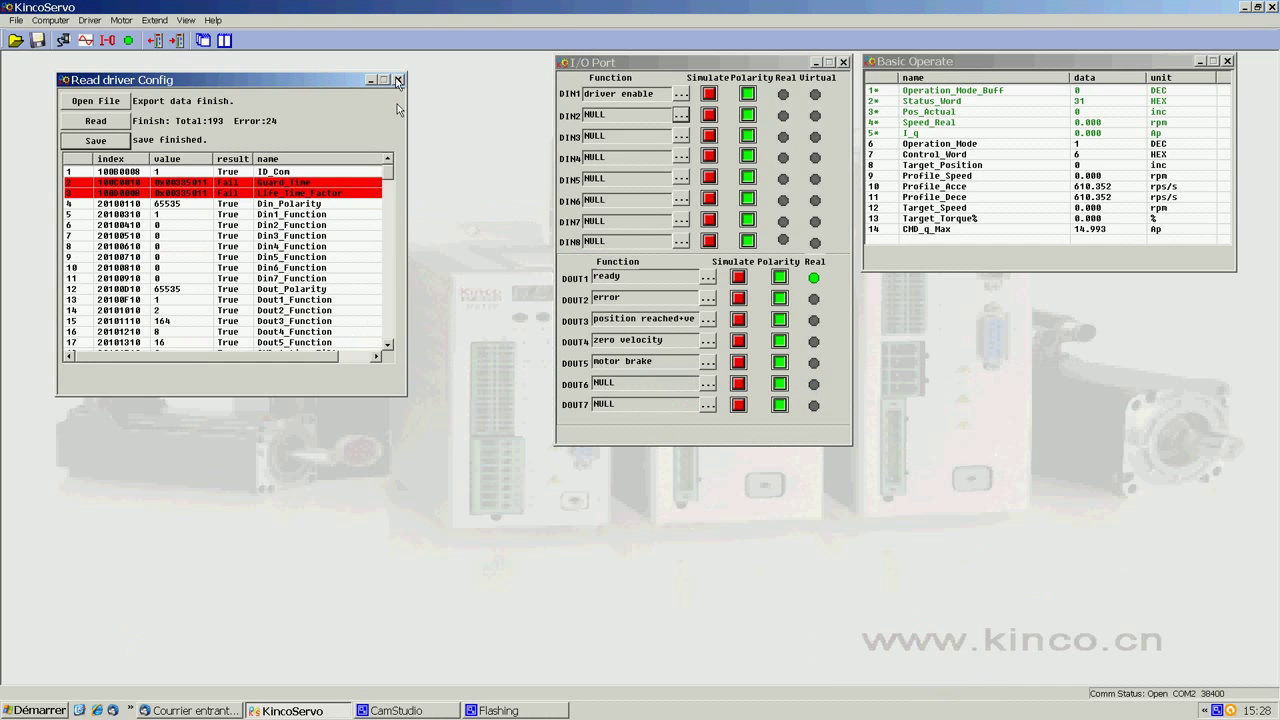
{"action": "left_click", "coordinate": [398, 79]}
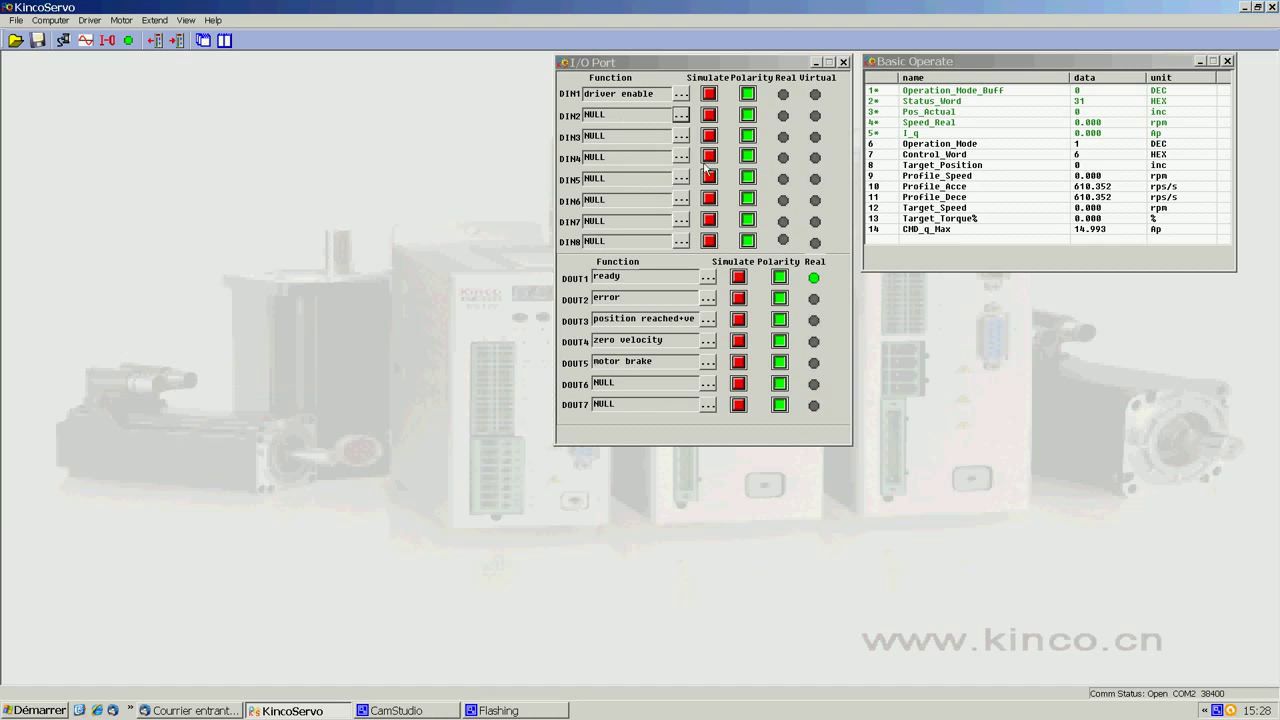
Assign the driver enable function to digital input DIN3.
{"action": "left_click", "coordinate": [681, 136]}
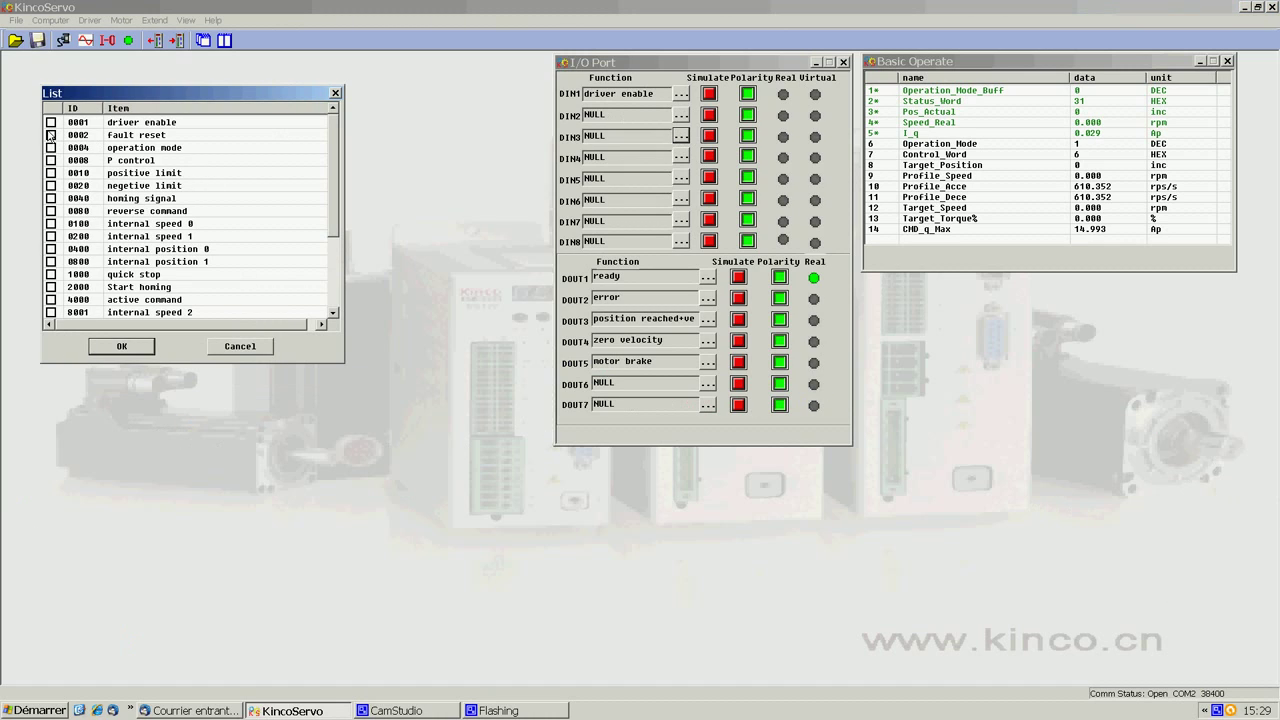
{"action": "left_click", "coordinate": [52, 122]}
{"action": "left_click", "coordinate": [128, 346]}
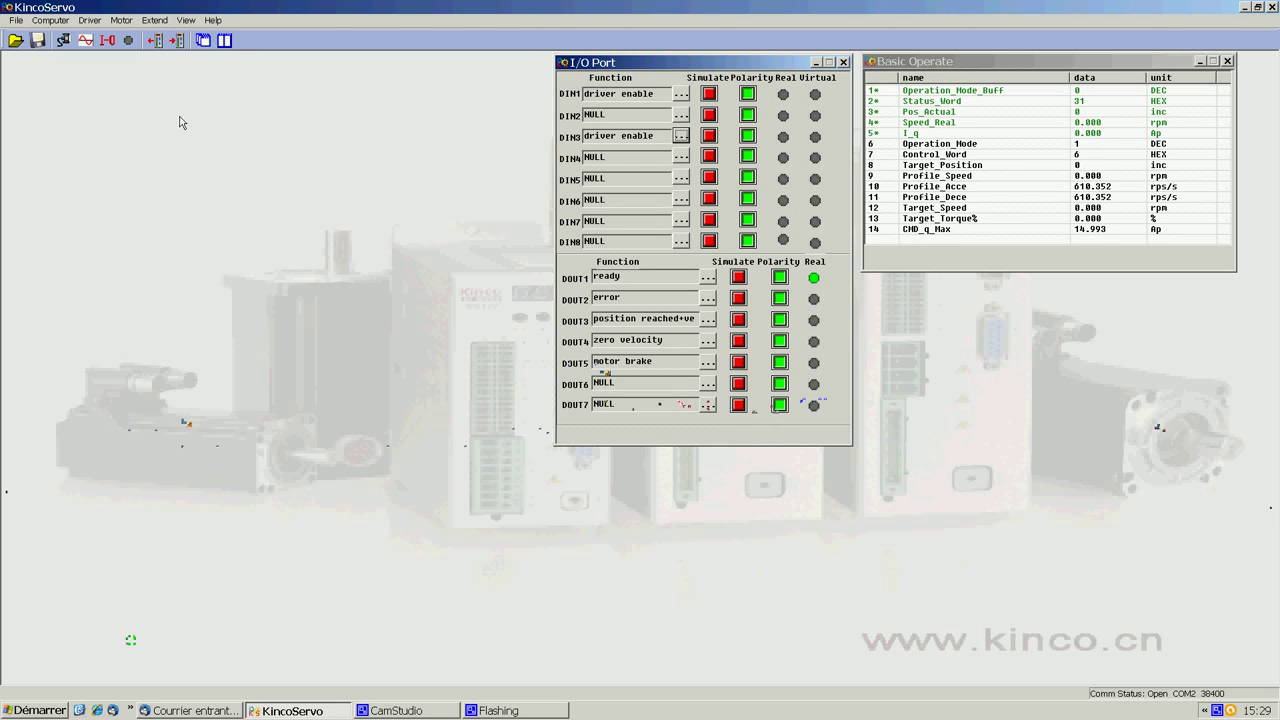
Open the Write driver Config window and load the saved configuration file exemple.cdi.
{"action": "left_click", "coordinate": [177, 42]}
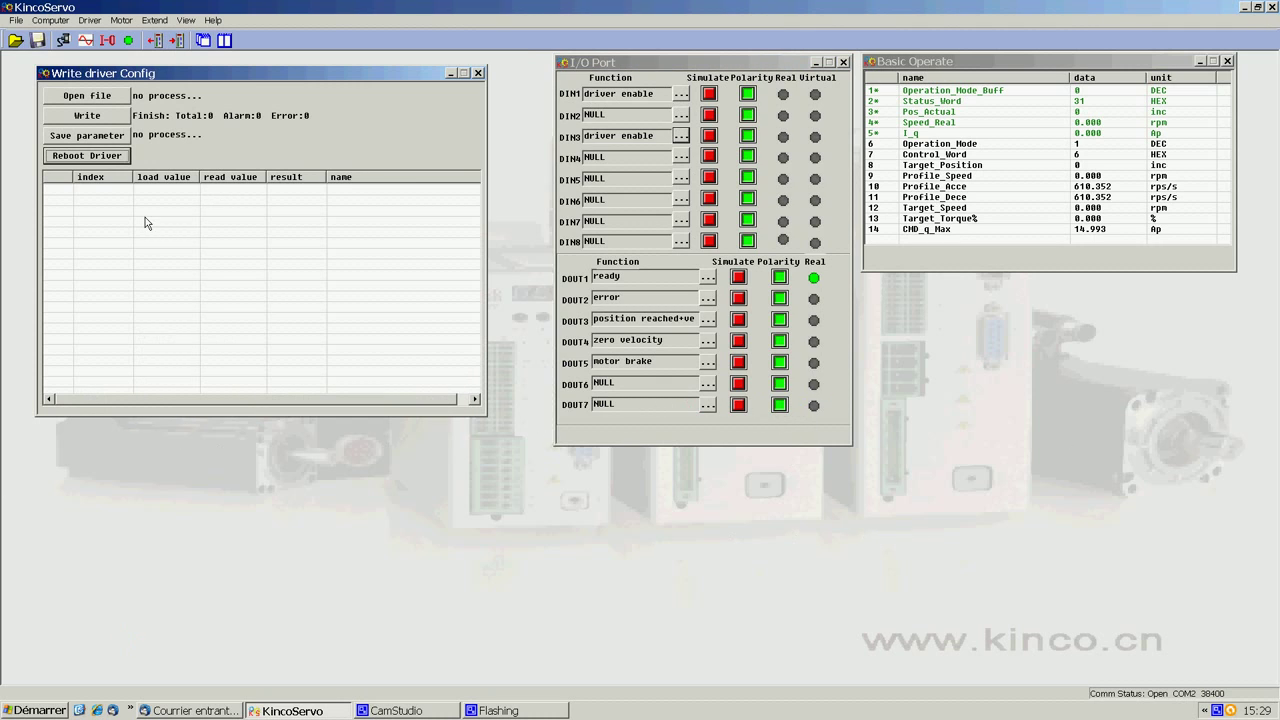
{"action": "left_click", "coordinate": [105, 96]}
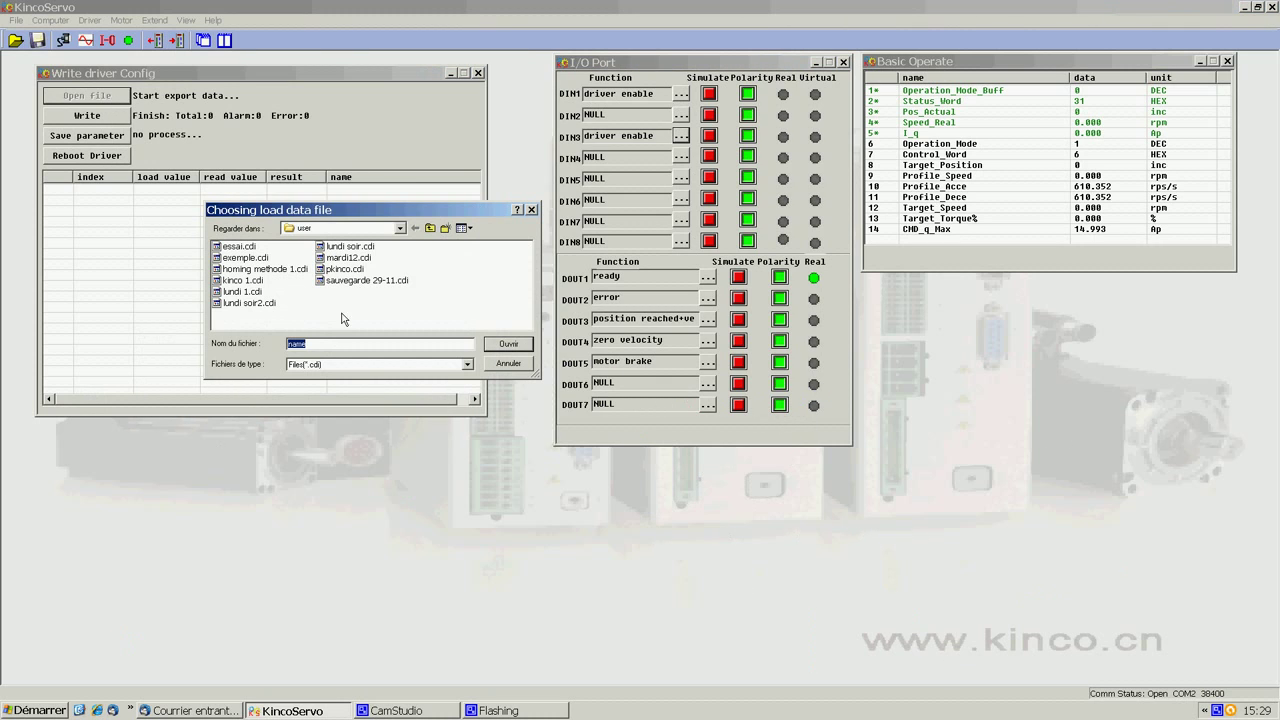
{"action": "left_click", "coordinate": [258, 259]}
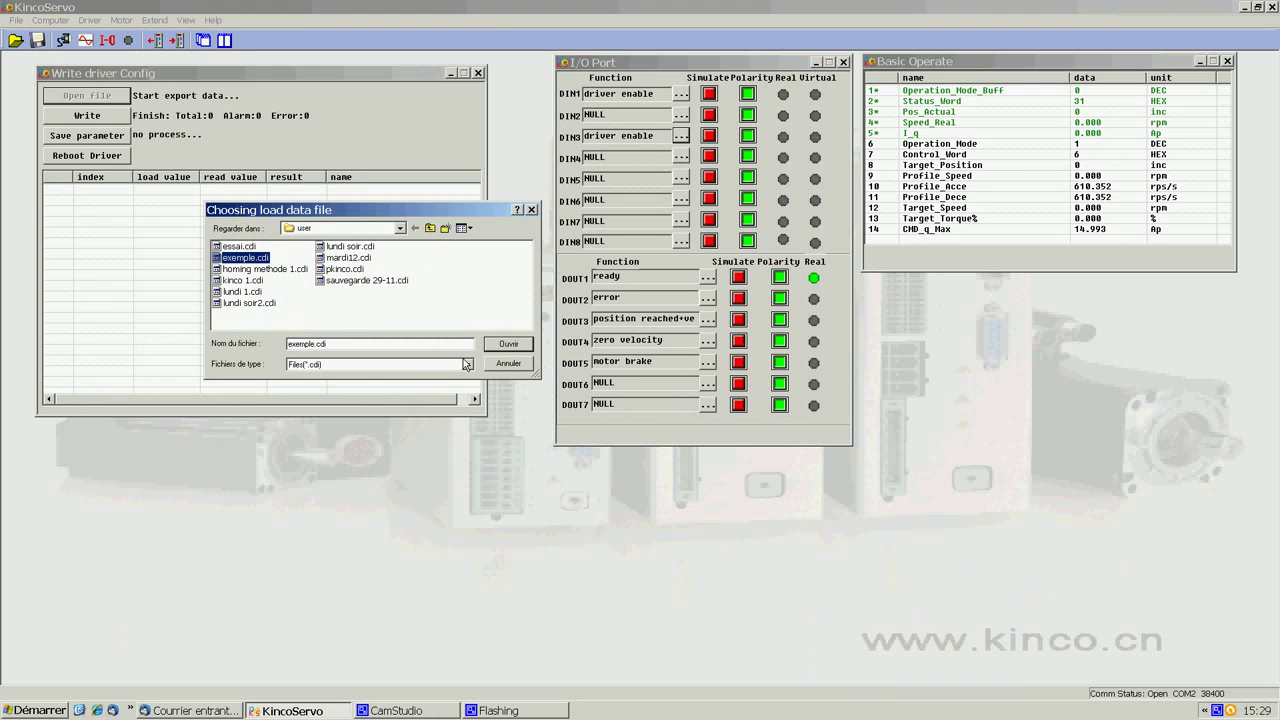
{"action": "left_click", "coordinate": [505, 344]}
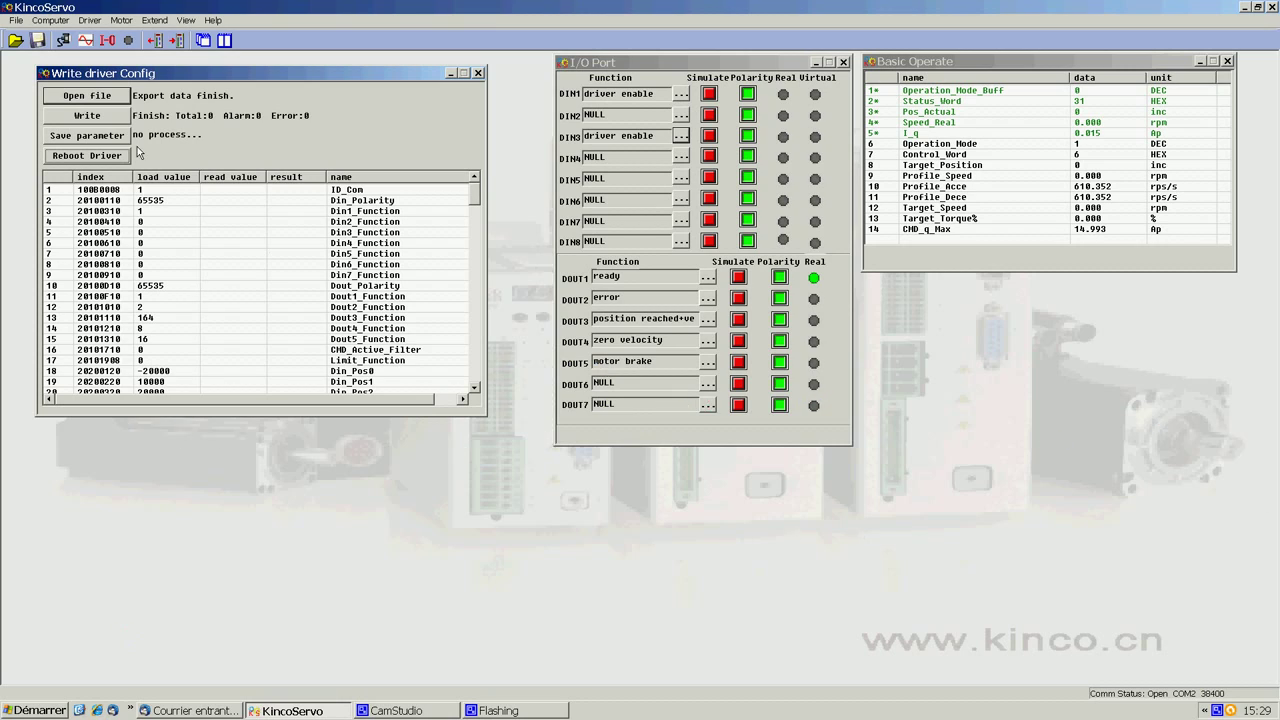
Write the loaded configuration to the driver, save its parameters, and close the Write driver Config window.
{"action": "left_click", "coordinate": [114, 118]}
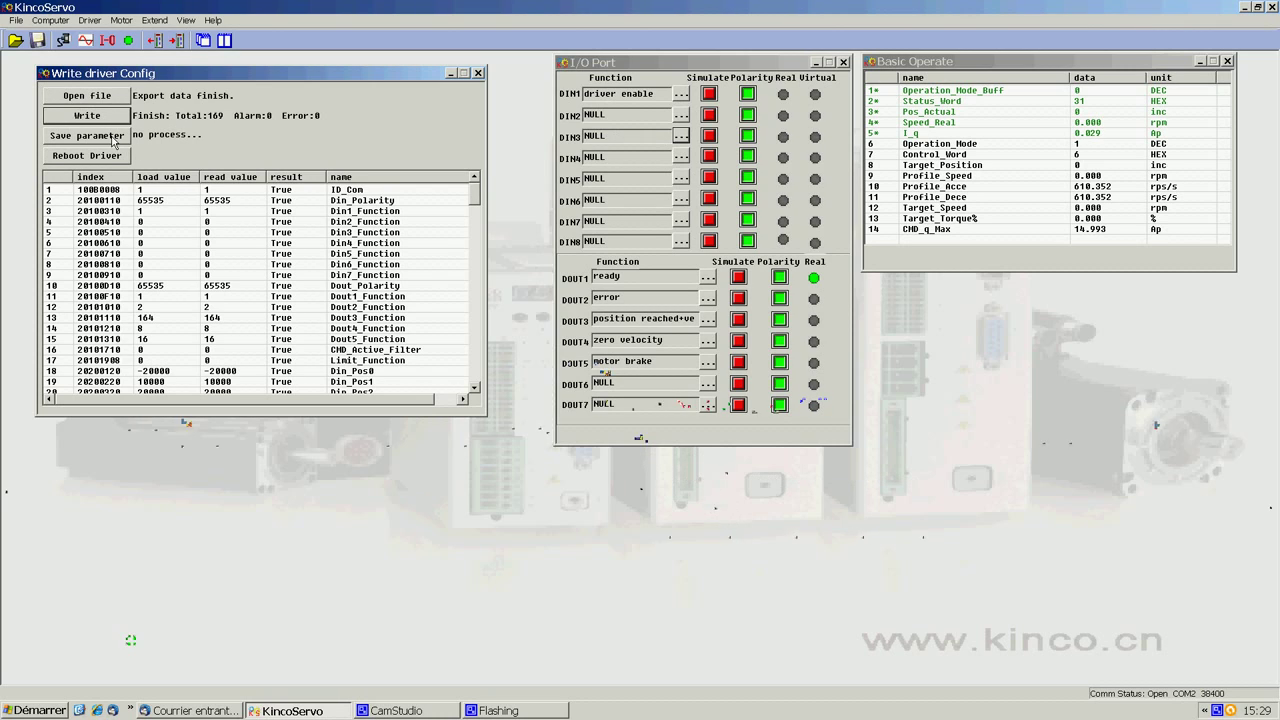
{"action": "left_click", "coordinate": [113, 137]}
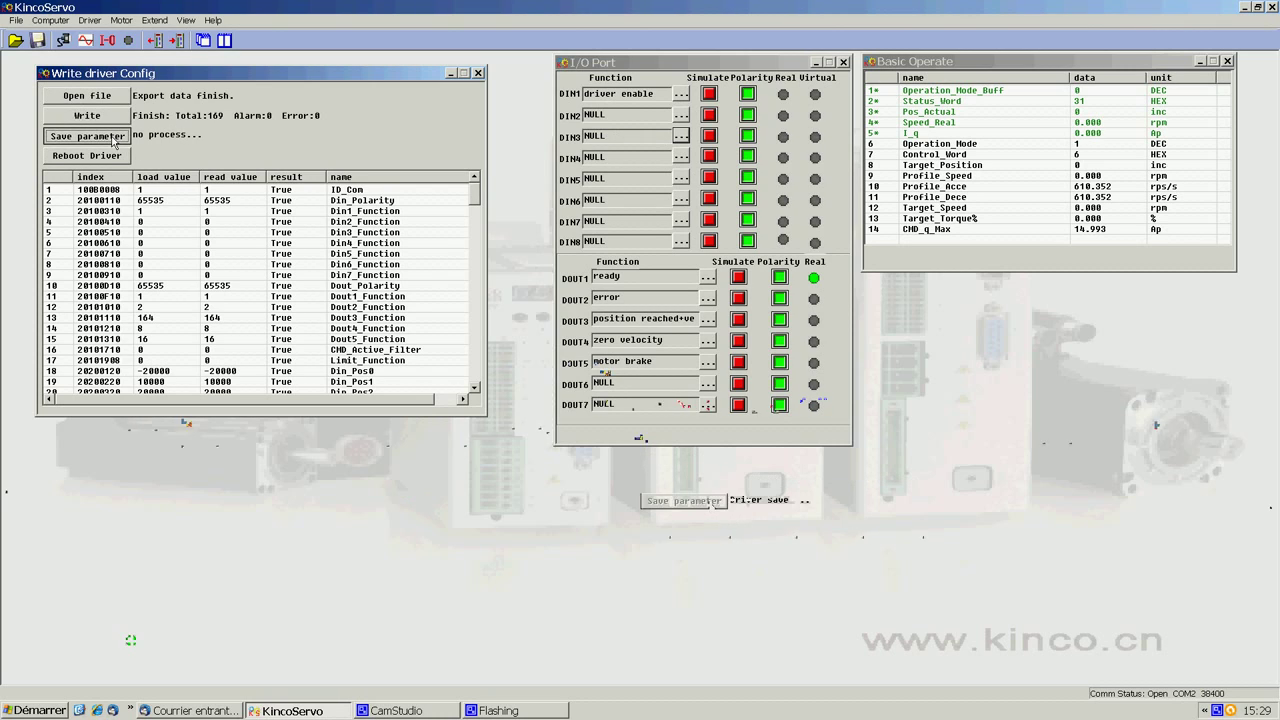
{"action": "left_click", "coordinate": [477, 74]}
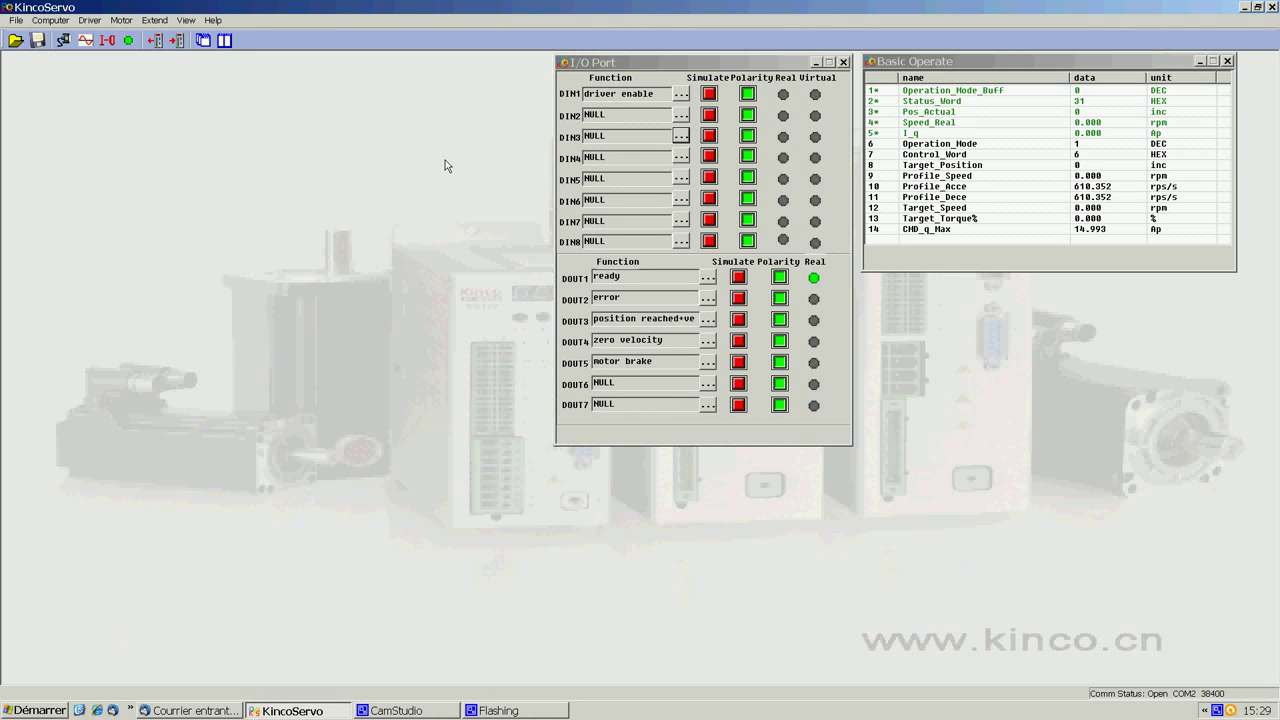
{"action": "left_click", "coordinate": [510, 711]}
{"action": "left_click", "coordinate": [492, 711]}
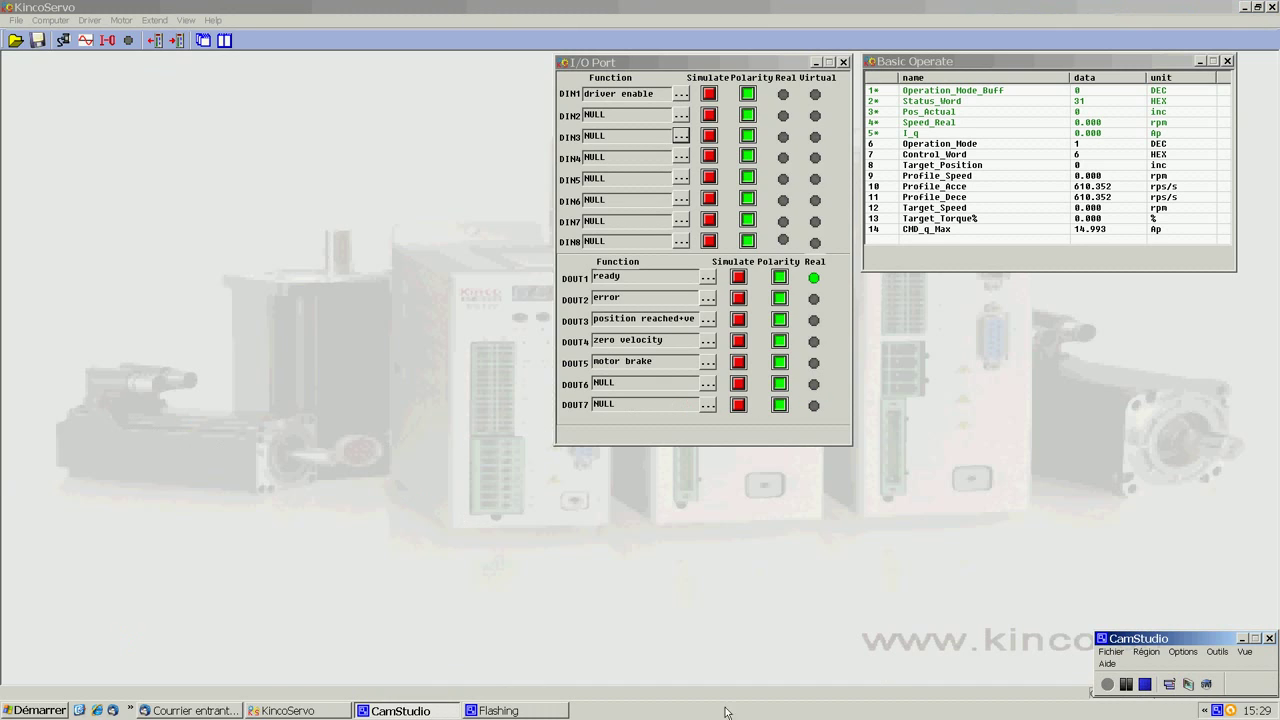